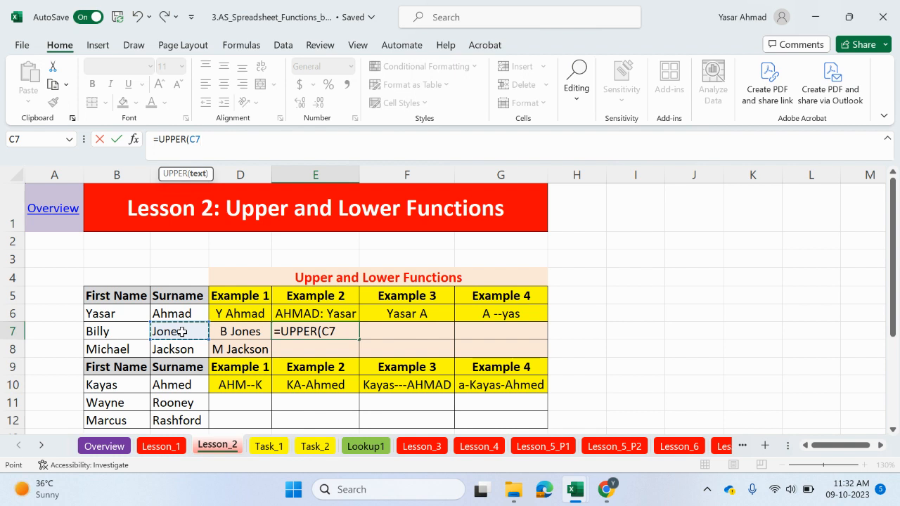
Build the Example 2 formula in E7 as =UPPER(C7)&": "&B7, joining the uppercase surname and the first name.
{"action": "key", "text": "Return"}
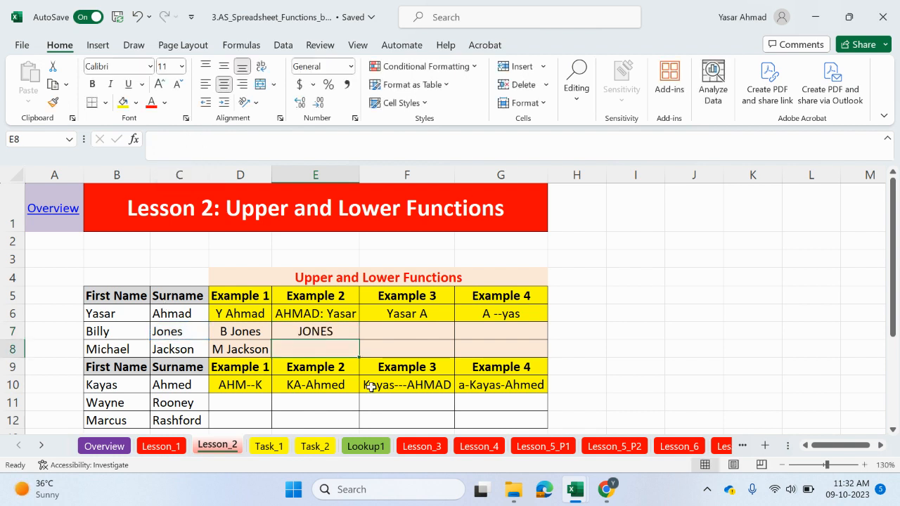
{"action": "left_click", "coordinate": [309, 333]}
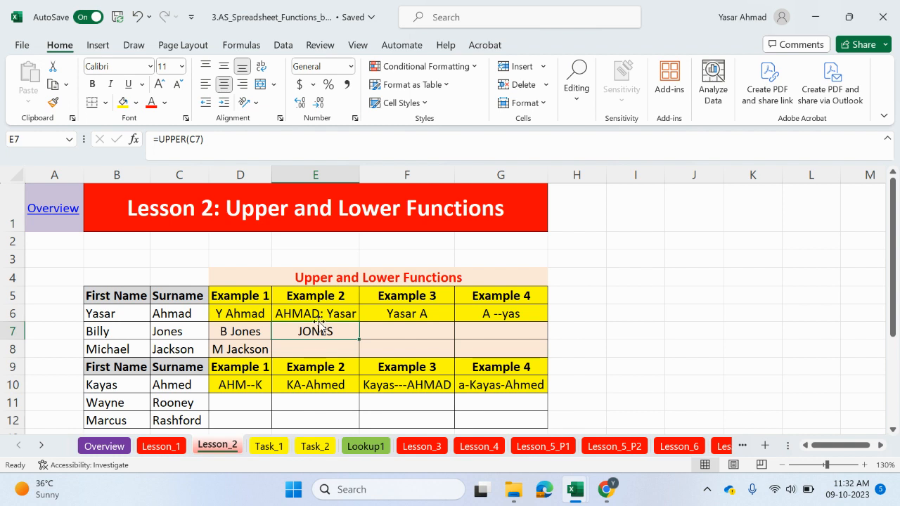
{"action": "left_click", "coordinate": [241, 141]}
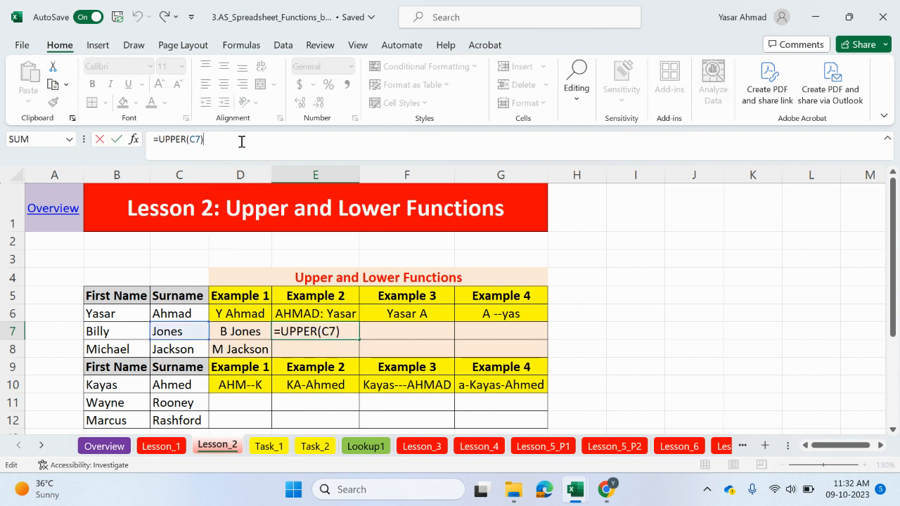
{"action": "type", "text": "&\": \""}
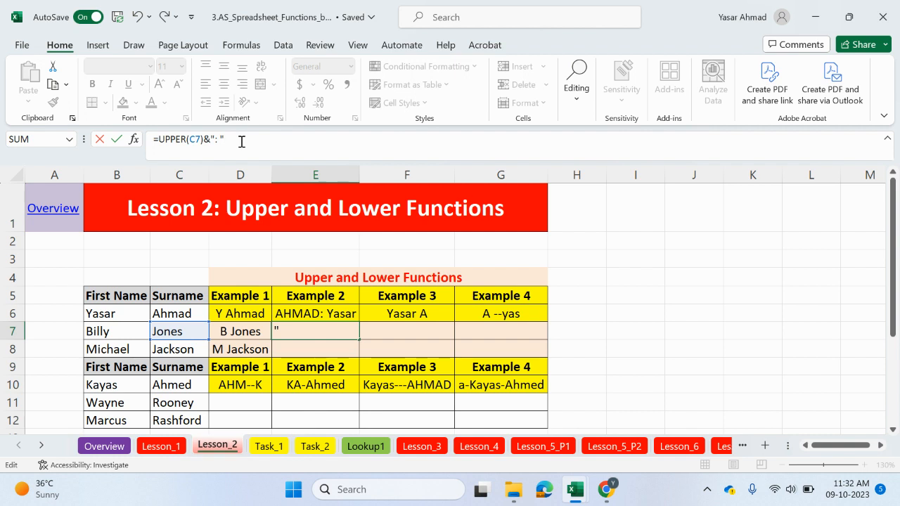
{"action": "type", "text": "&"}
{"action": "left_click", "coordinate": [116, 332]}
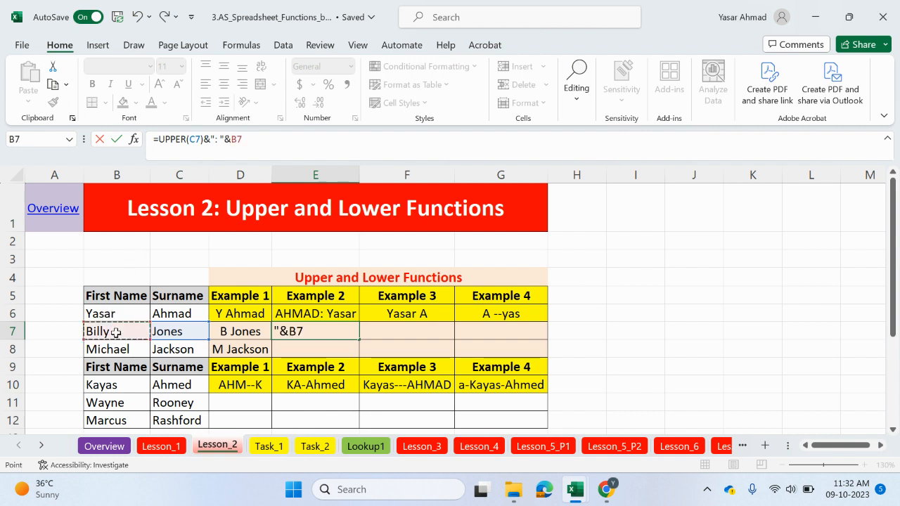
{"action": "key", "text": "Return"}
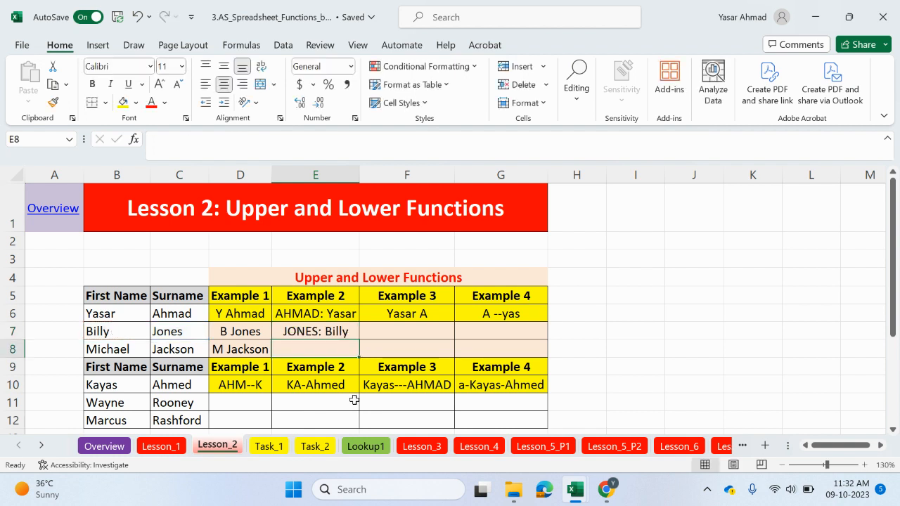
Fill the E7 formula down to E8 and autofit the width of column E.
{"action": "left_click", "coordinate": [346, 331]}
{"action": "left_click_drag", "start_coordinate": [359, 338], "coordinate": [357, 359]}
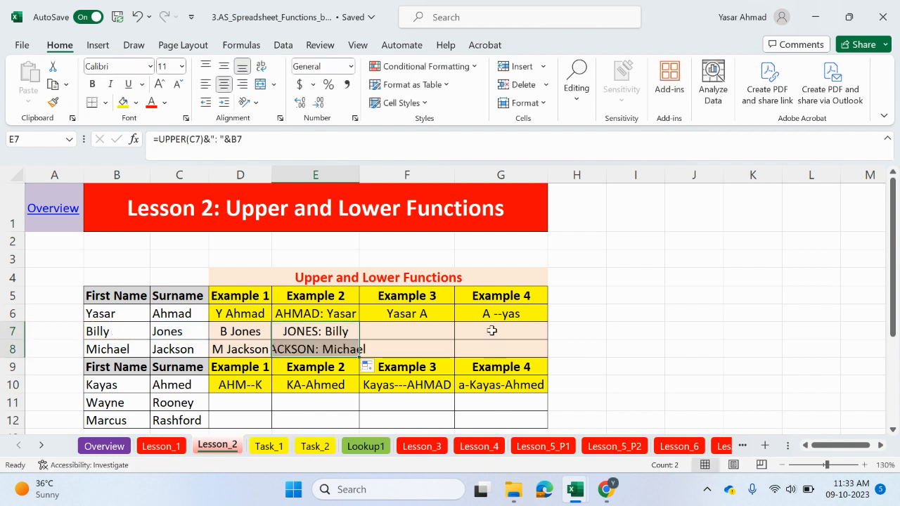
{"action": "double_click", "coordinate": [358, 174]}
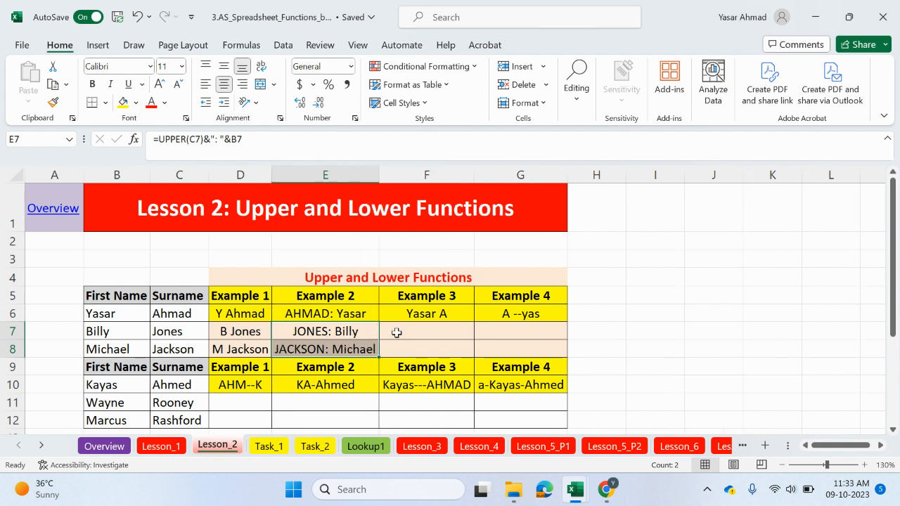
Enter =B7 in F7 to bring the first name into the Example 3 column.
{"action": "left_click", "coordinate": [424, 328]}
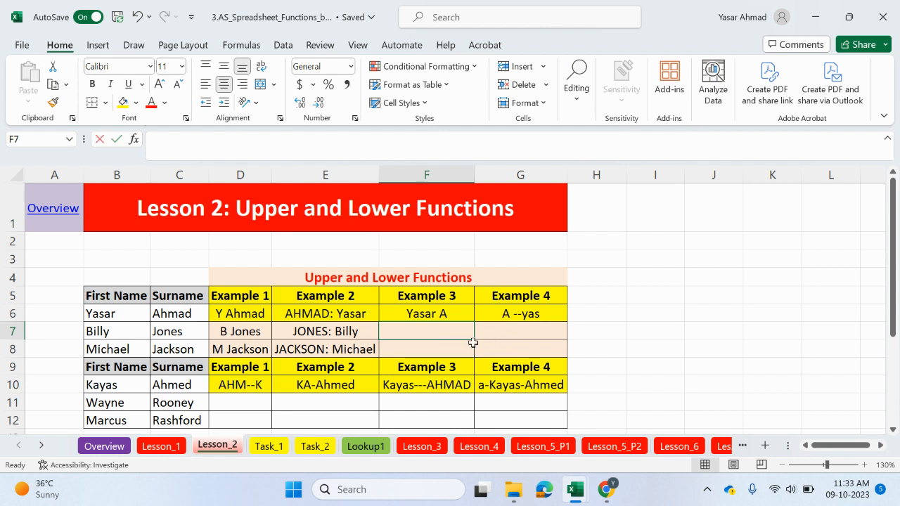
{"action": "type", "text": "="}
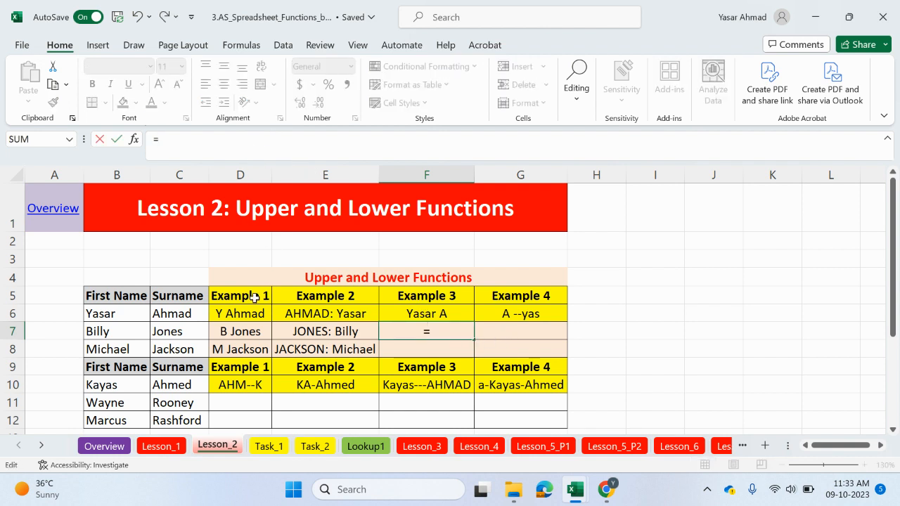
{"action": "left_click", "coordinate": [117, 336]}
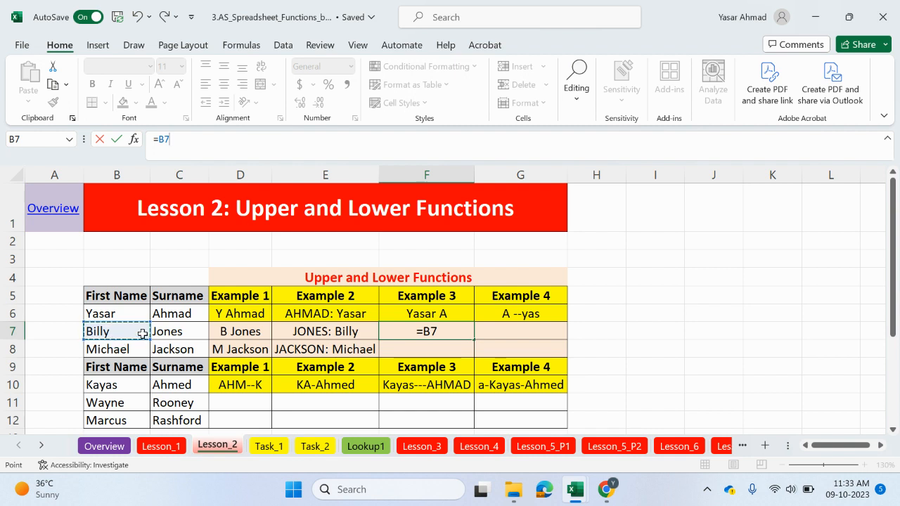
{"action": "key", "text": "Return"}
Extend the F7 formula to =B7&" "&LEFT(C7,1) and fill it down to F8.
{"action": "left_click", "coordinate": [455, 333]}
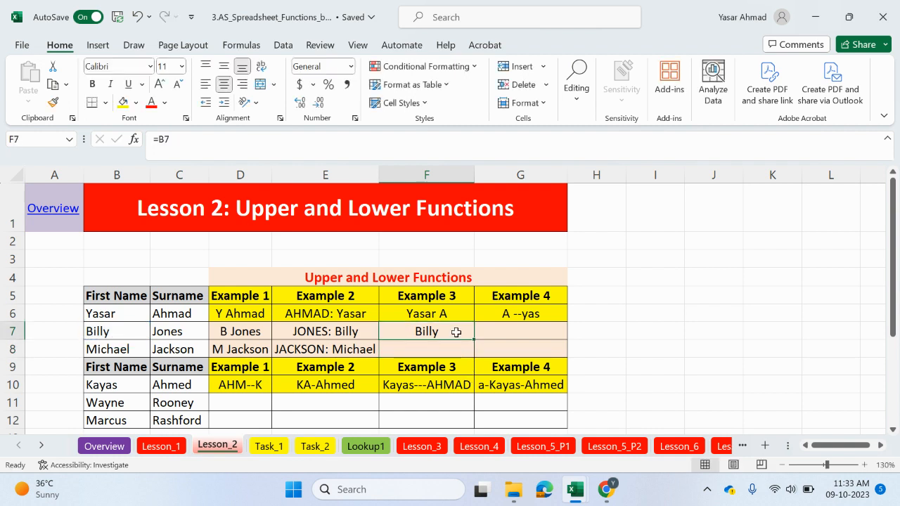
{"action": "double_click", "coordinate": [455, 333]}
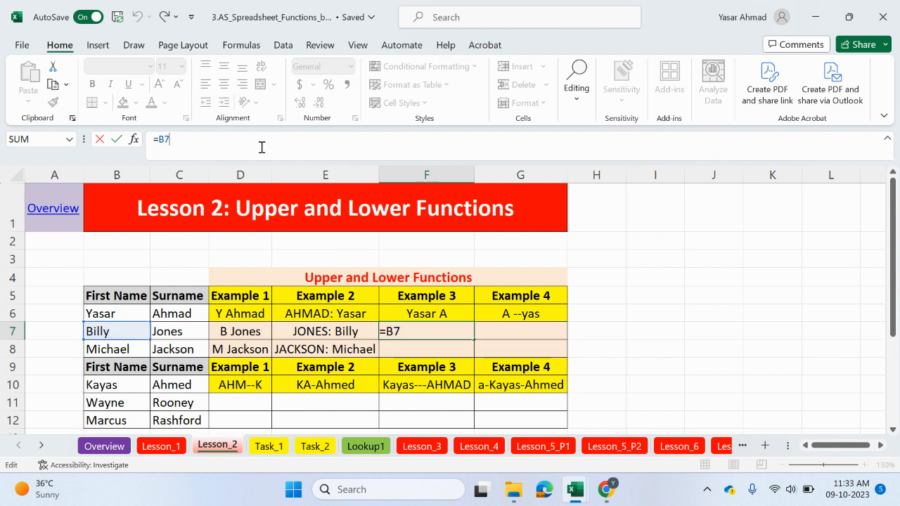
{"action": "type", "text": "&\" \"&"}
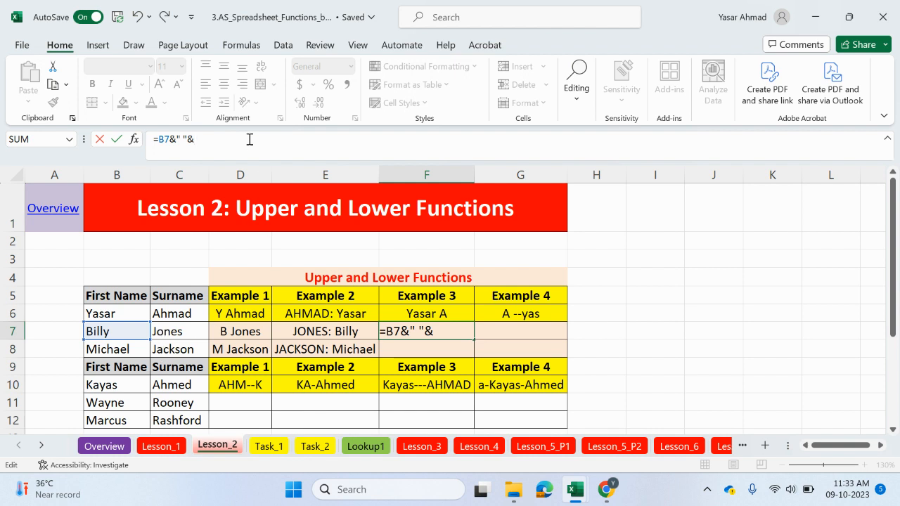
{"action": "type", "text": "left"}
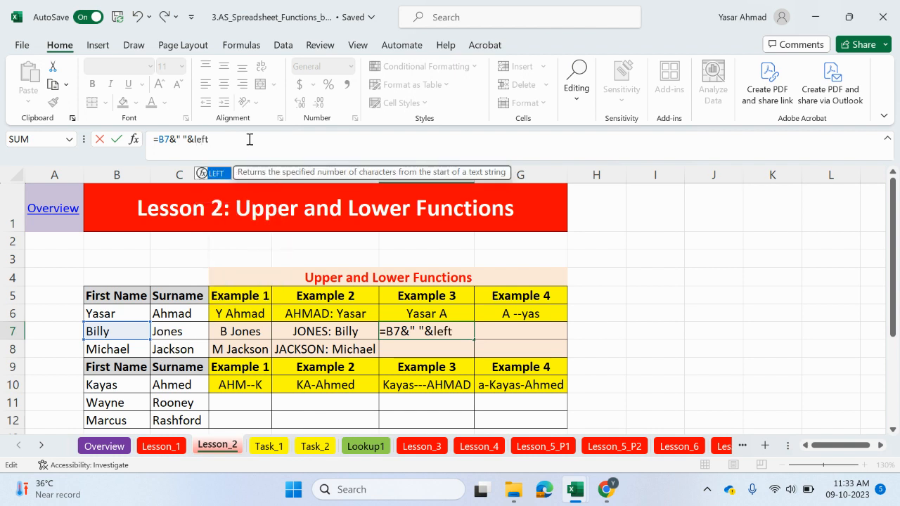
{"action": "double_click", "coordinate": [218, 173]}
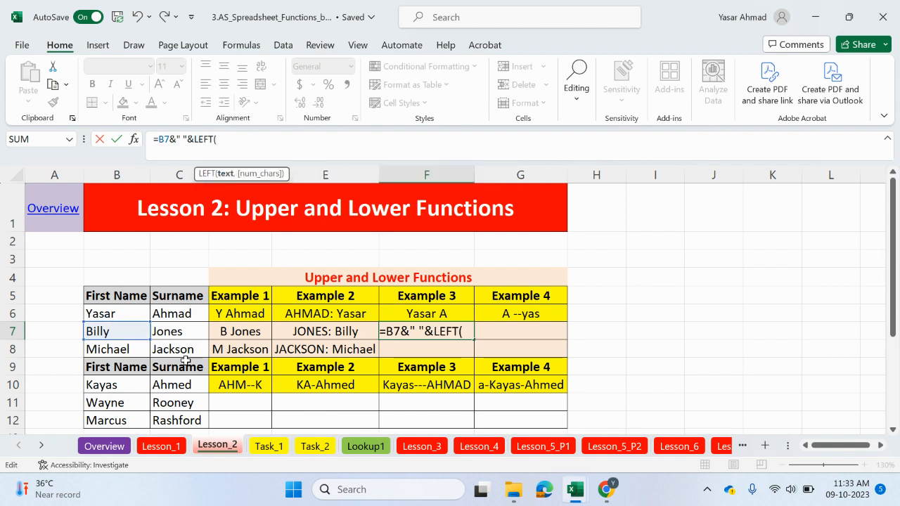
{"action": "left_click", "coordinate": [176, 332]}
{"action": "type", "text": ",1)"}
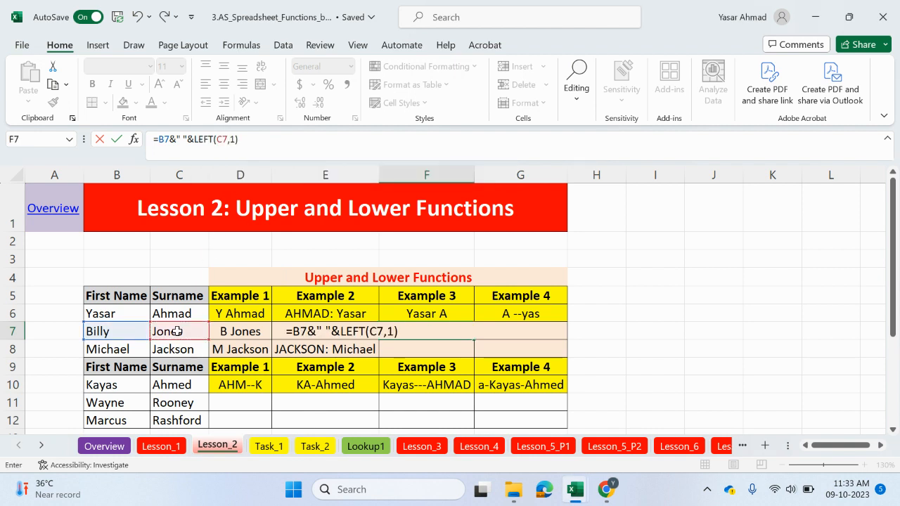
{"action": "key", "text": "Return"}
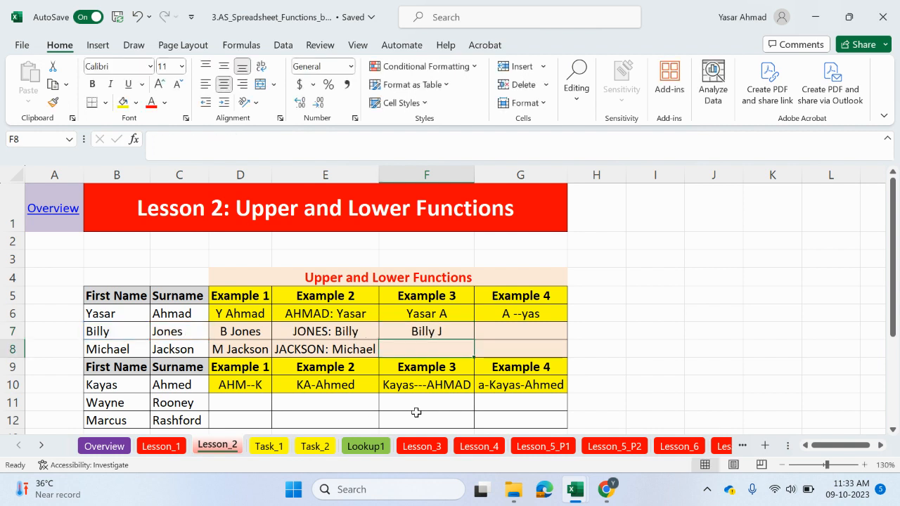
{"action": "left_click", "coordinate": [464, 329]}
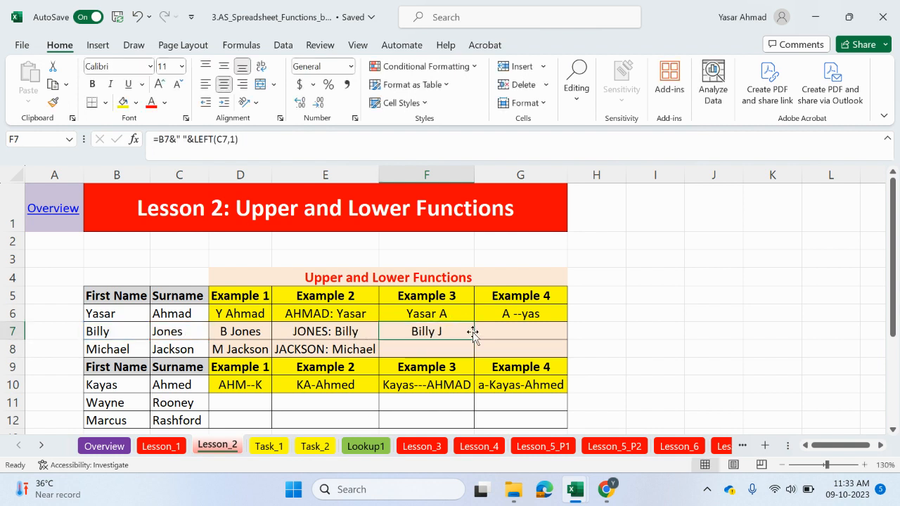
{"action": "left_click_drag", "start_coordinate": [475, 338], "coordinate": [475, 357]}
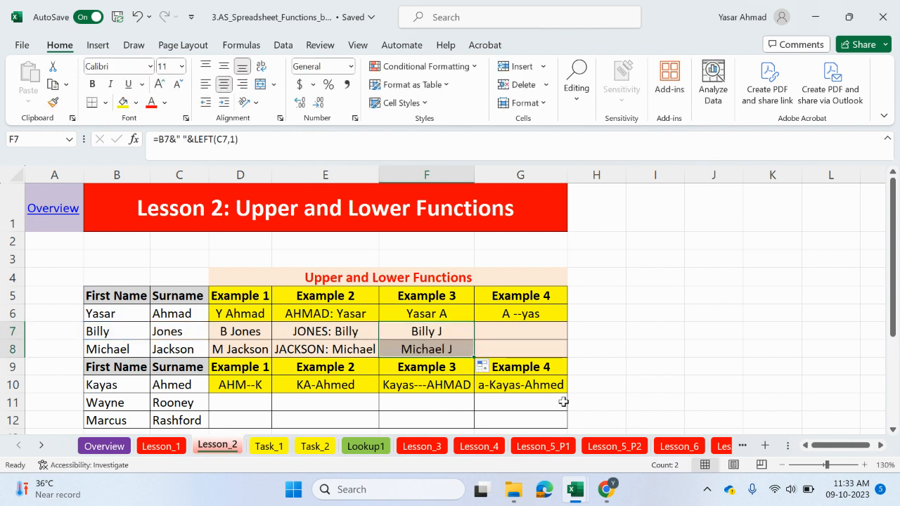
Start the Example 4 formula in G7 with =LEFT(C7,1) to extract the surname's first letter.
{"action": "left_click", "coordinate": [539, 331]}
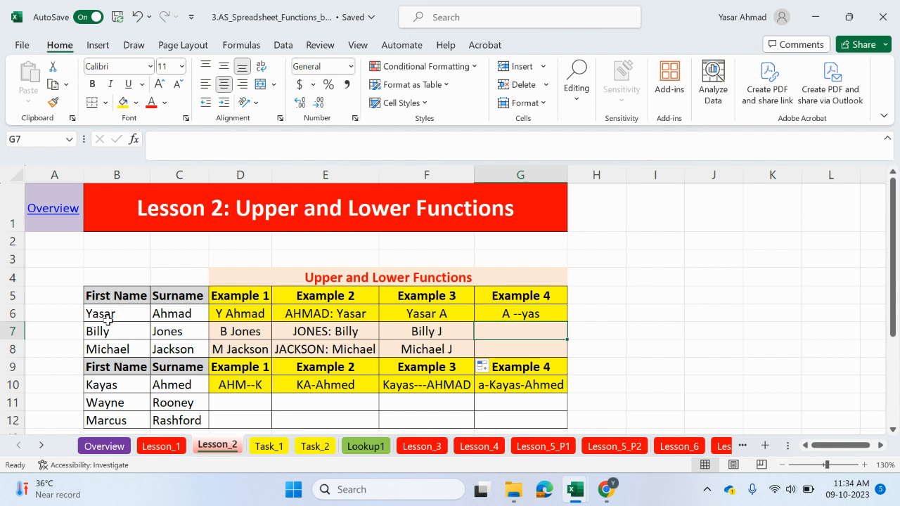
{"action": "double_click", "coordinate": [520, 327]}
{"action": "type", "text": "="}
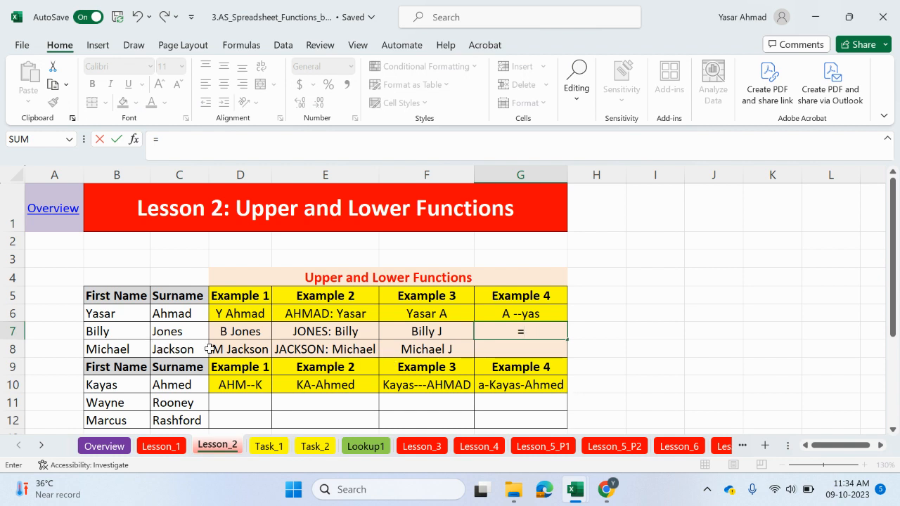
{"action": "type", "text": "left"}
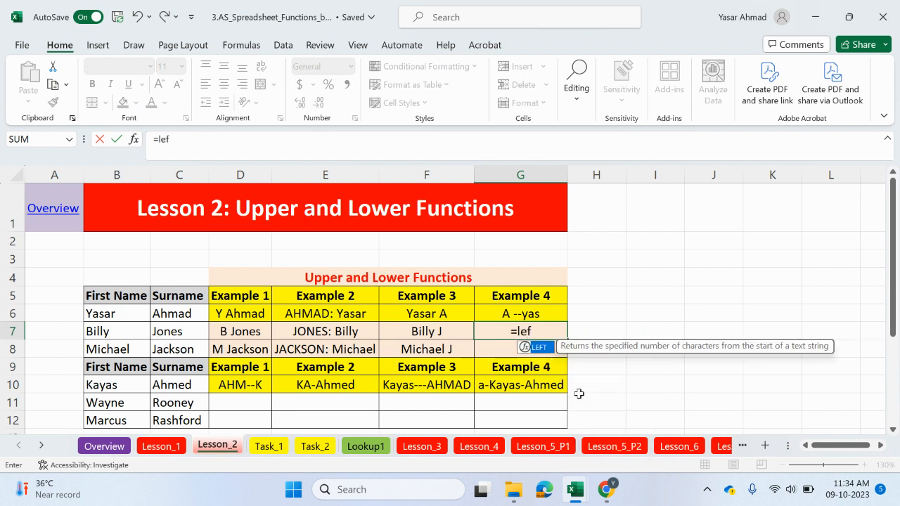
{"action": "double_click", "coordinate": [535, 347]}
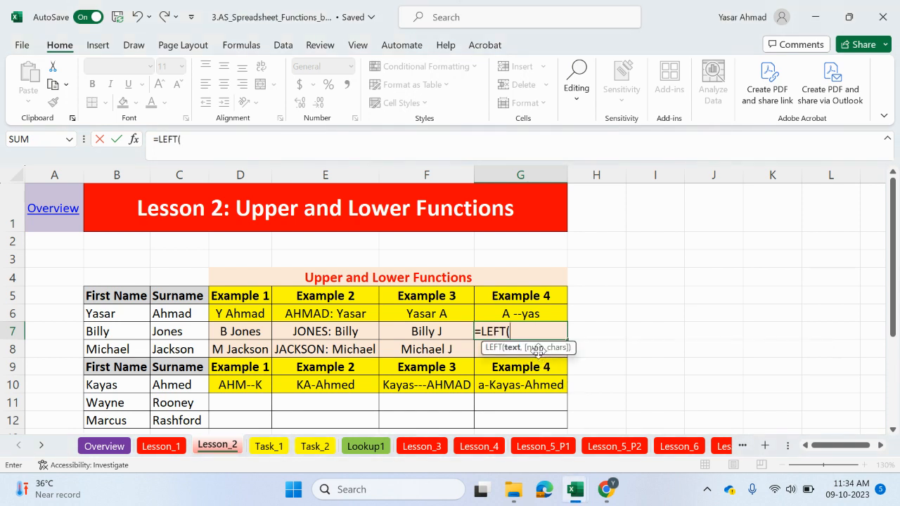
{"action": "left_click", "coordinate": [162, 340]}
{"action": "type", "text": ",1"}
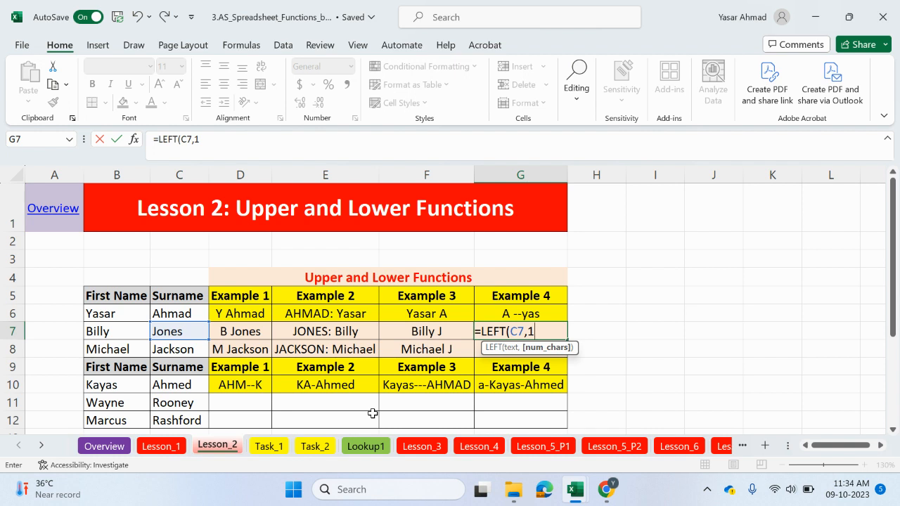
{"action": "left_click", "coordinate": [214, 142]}
{"action": "type", "text": ")"}
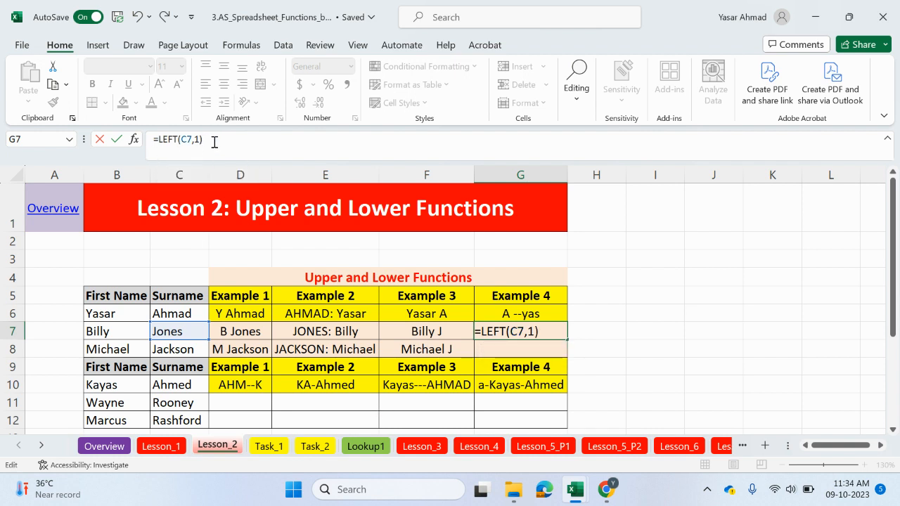
Append the separator &" --"& and an opening LOWER function to the LEFT(C7,1) formula in G7.
{"action": "type", "text": "&\" -"}
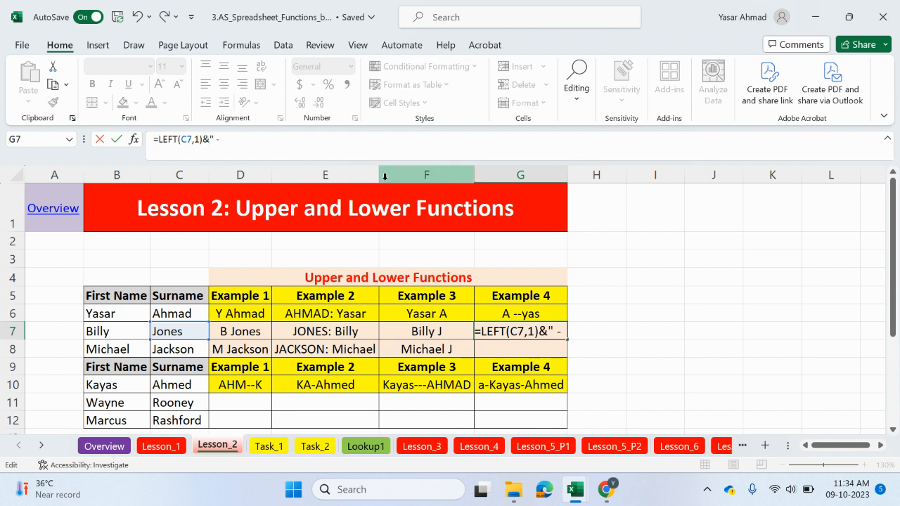
{"action": "type", "text": "-\""}
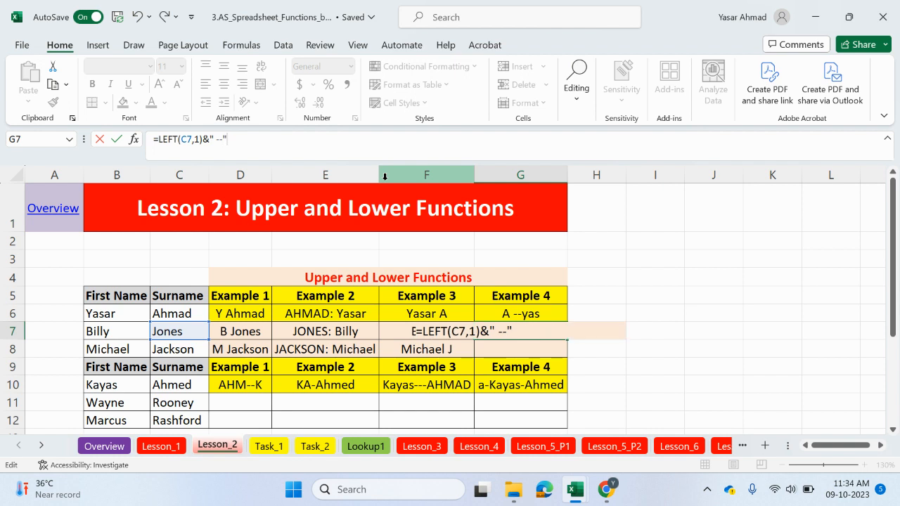
{"action": "type", "text": "&"}
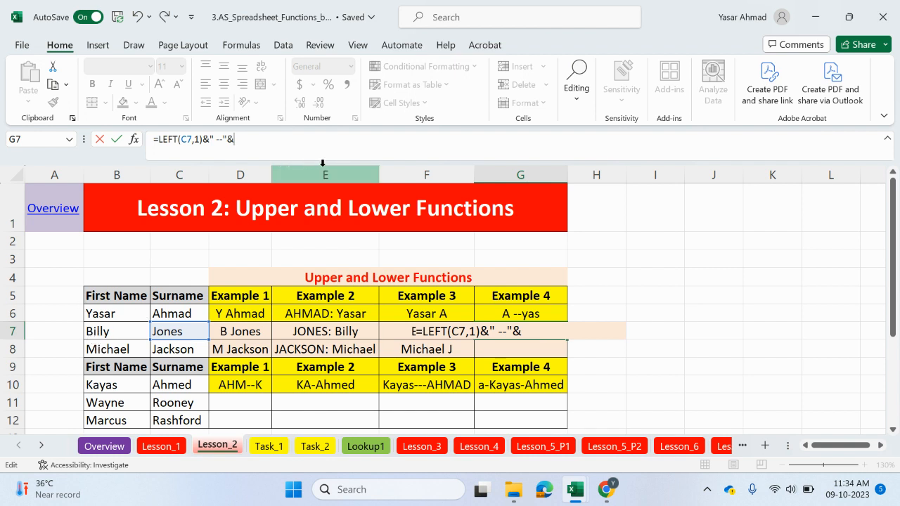
{"action": "type", "text": "low"}
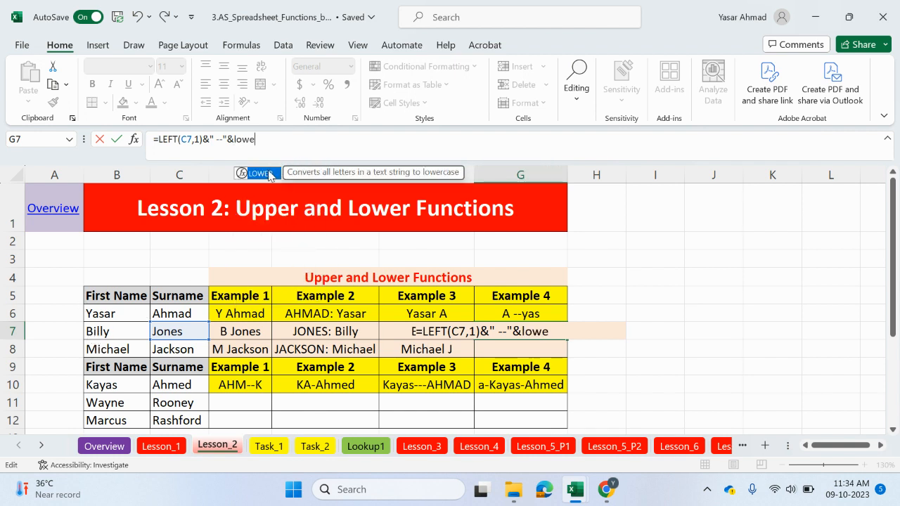
{"action": "type", "text": "e"}
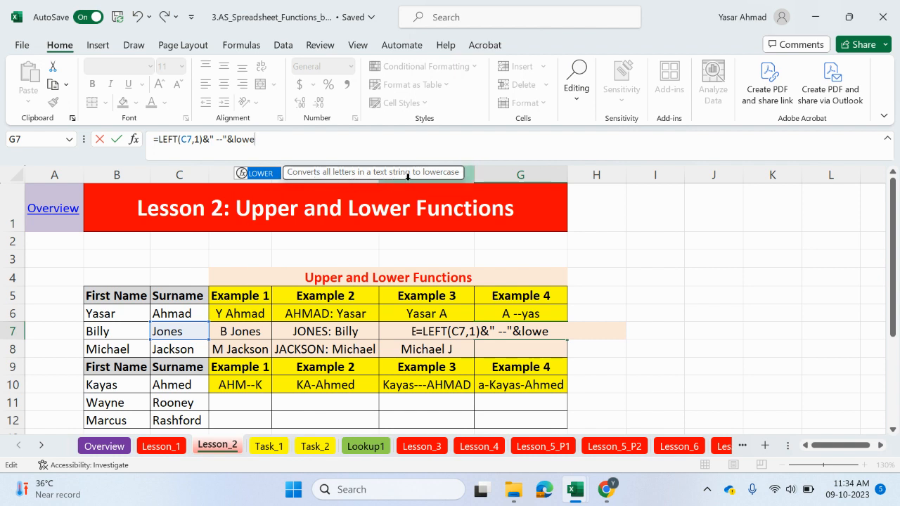
{"action": "double_click", "coordinate": [280, 174]}
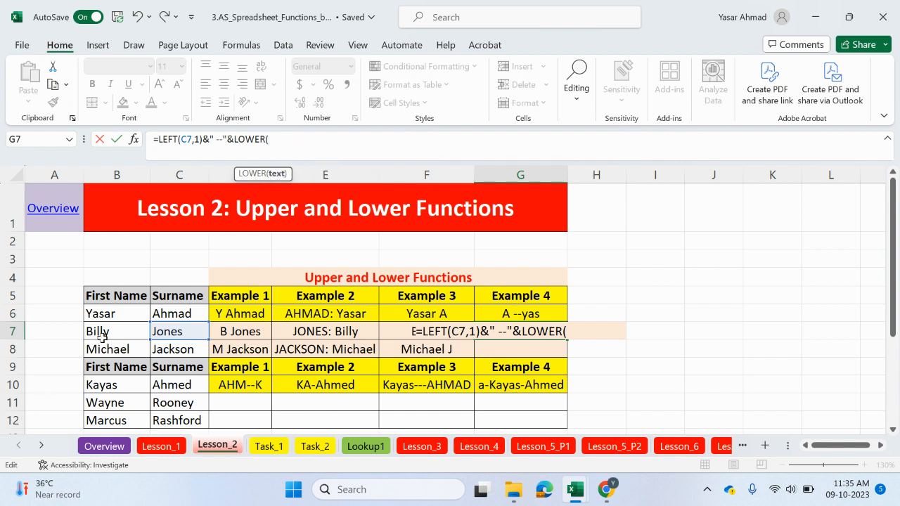
Complete the G7 formula as =LEFT(C7,1)&" --"&LOWER(LEFT(B7,3)) and fill it down to G8.
{"action": "type", "text": "left"}
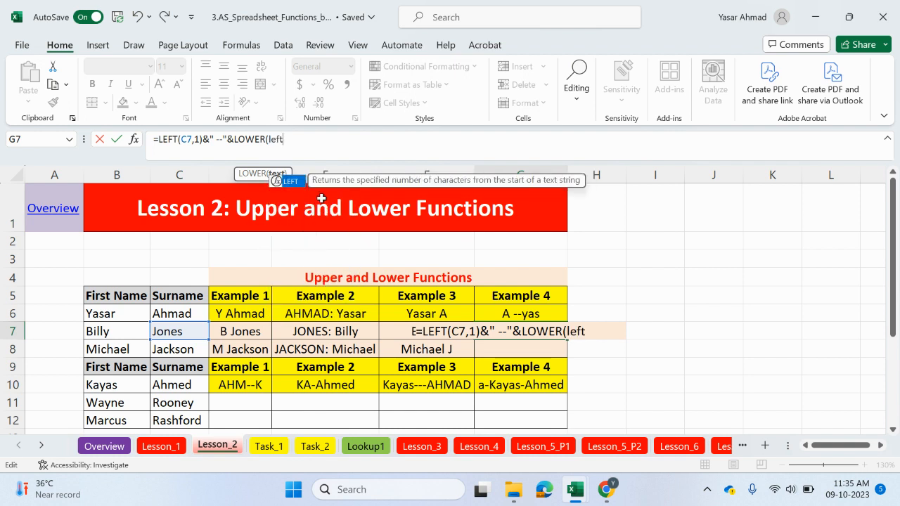
{"action": "double_click", "coordinate": [294, 181]}
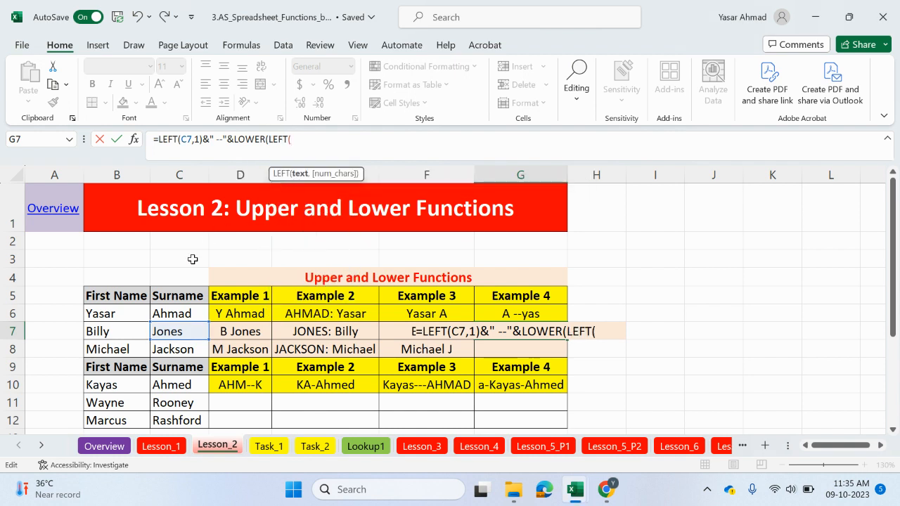
{"action": "left_click", "coordinate": [129, 330]}
{"action": "type", "text": ",3"}
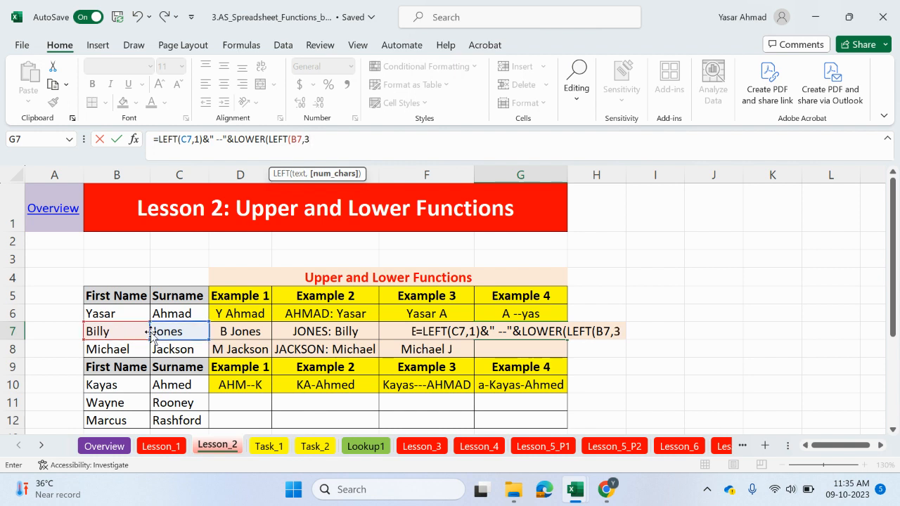
{"action": "type", "text": ")"}
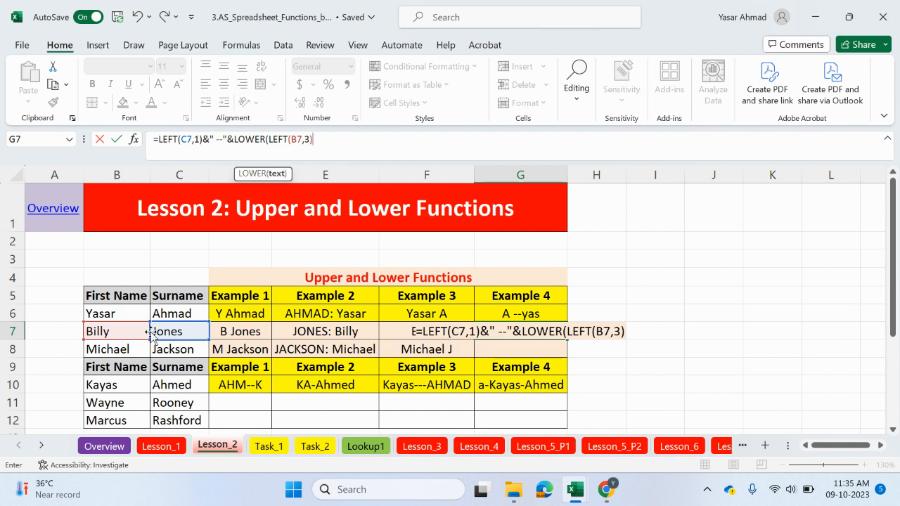
{"action": "type", "text": ")"}
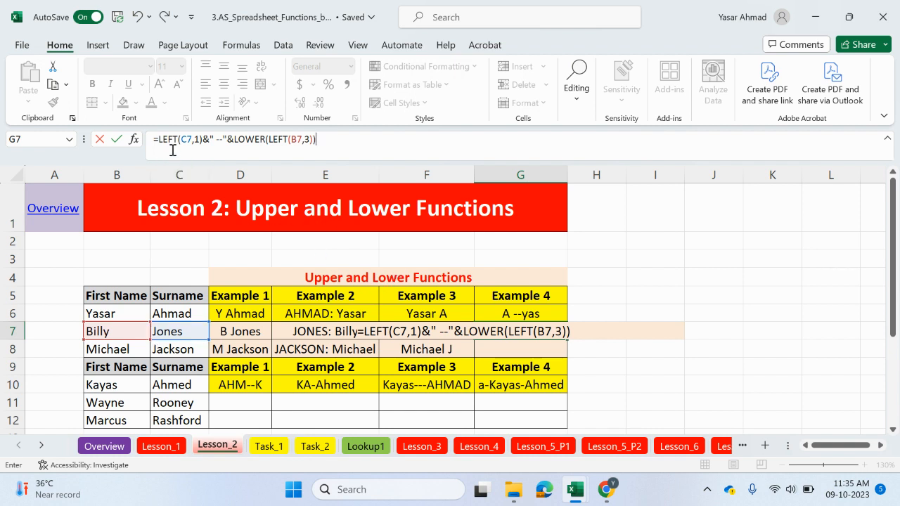
{"action": "key", "text": "Return"}
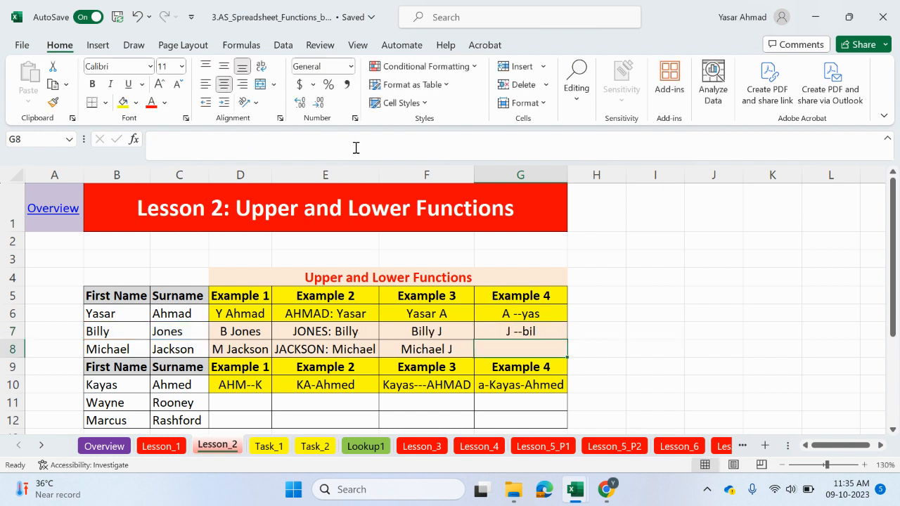
{"action": "left_click", "coordinate": [537, 328]}
{"action": "left_click_drag", "start_coordinate": [567, 340], "coordinate": [567, 351]}
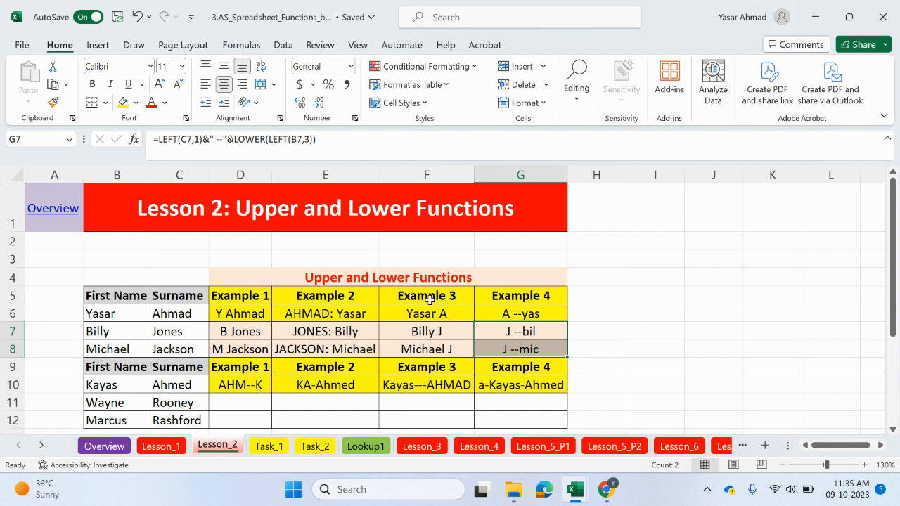
Start the second table's Example 1 formula in D11 with =UPPER(LEFT(C11,3)) for the surname's first three letters in capitals.
{"action": "scroll", "coordinate": [429, 298], "scroll_direction": "down", "scroll_amount": 1}
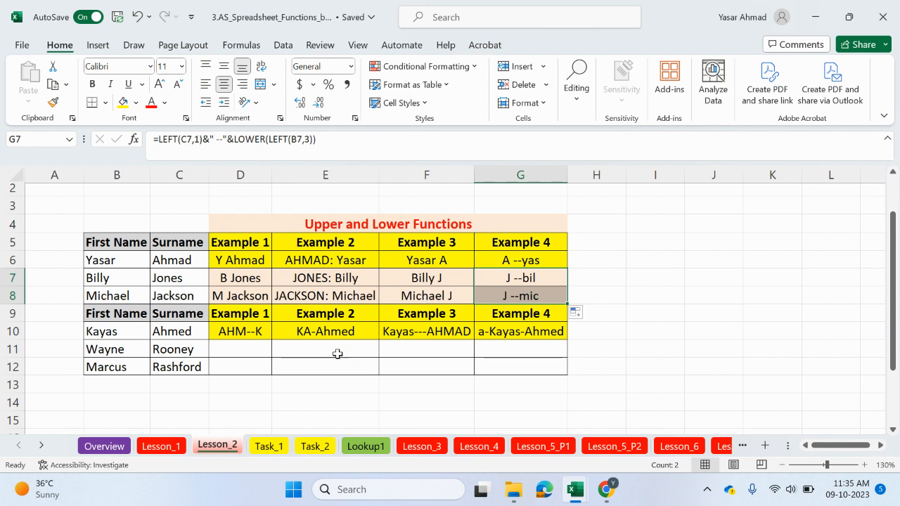
{"action": "left_click", "coordinate": [240, 351]}
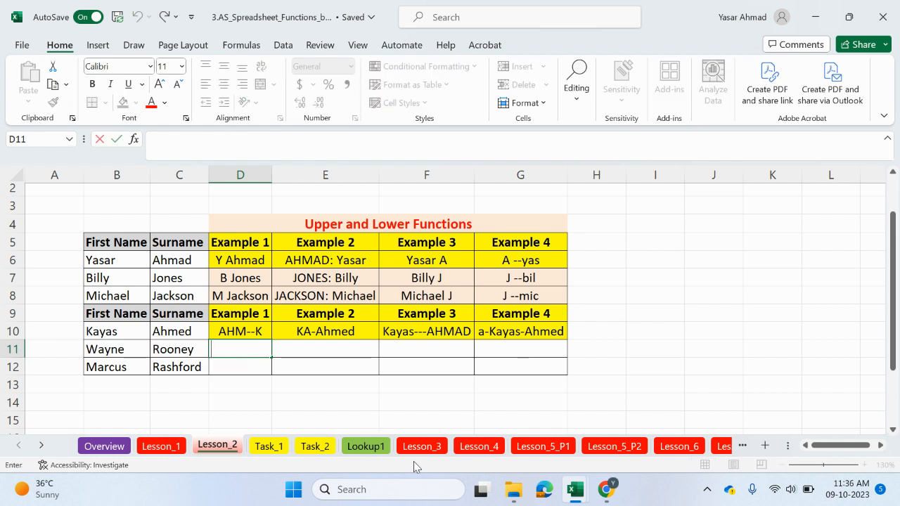
{"action": "type", "text": "="}
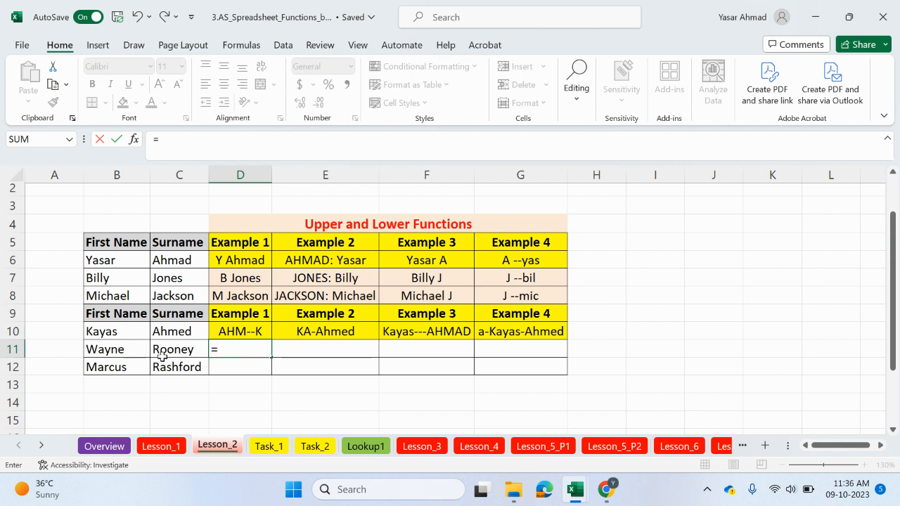
{"action": "type", "text": "upo"}
{"action": "key", "text": "BackSpace"}
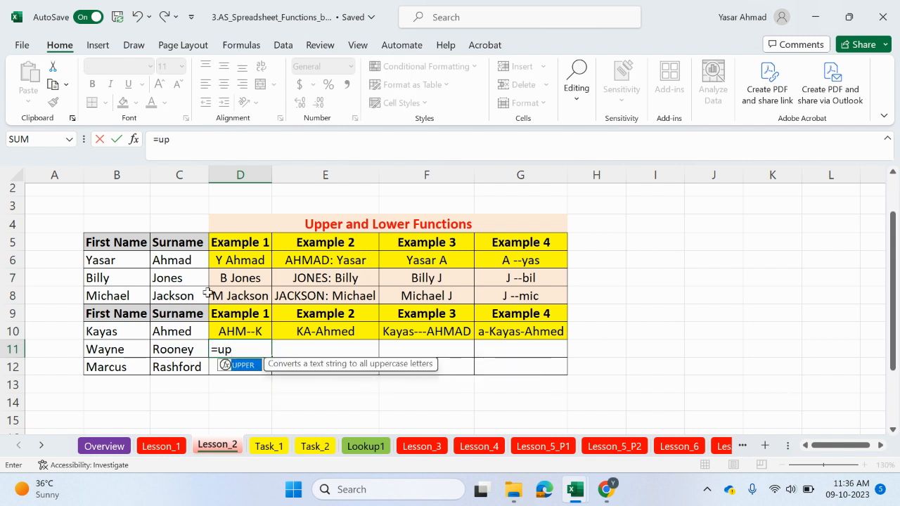
{"action": "double_click", "coordinate": [251, 365]}
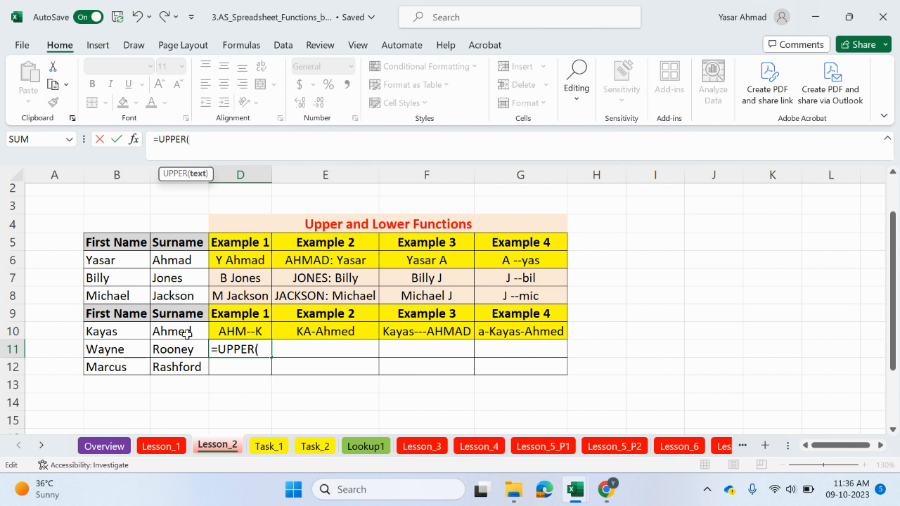
{"action": "type", "text": "left"}
{"action": "double_click", "coordinate": [213, 181]}
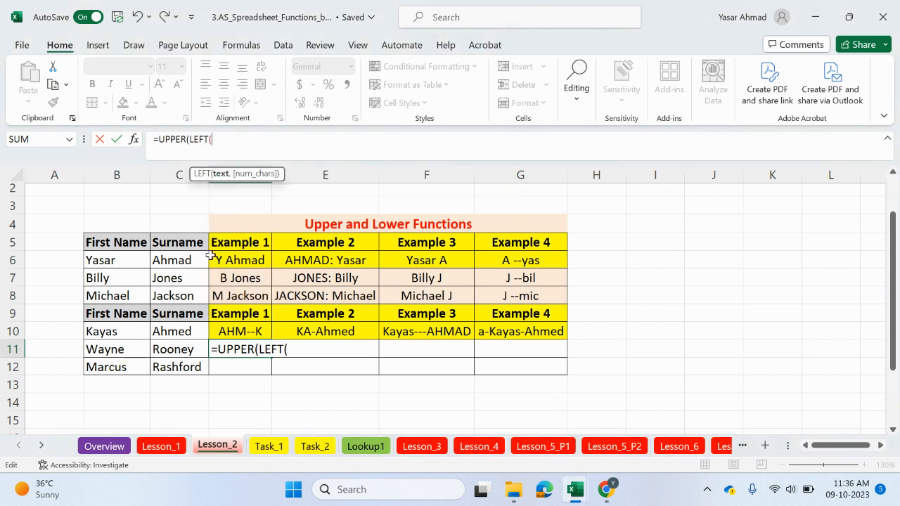
{"action": "left_click", "coordinate": [184, 348]}
{"action": "type", "text": ","}
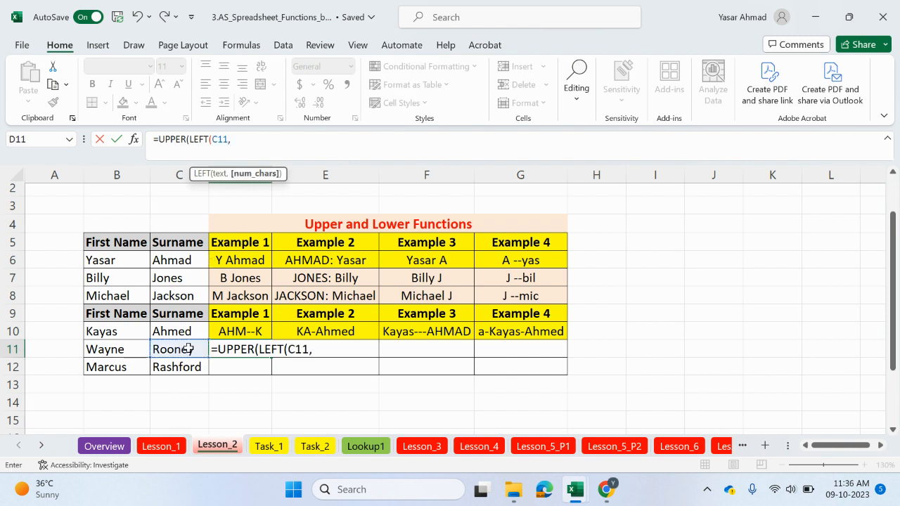
{"action": "type", "text": "3)"}
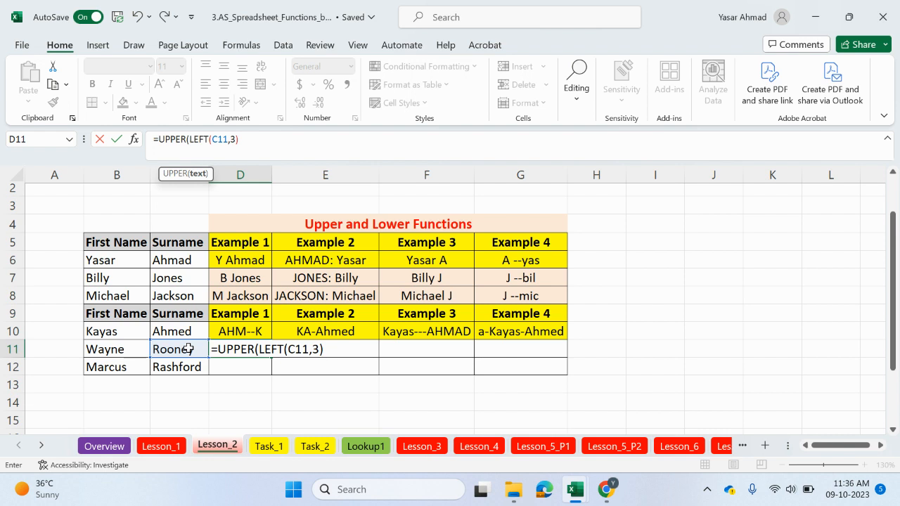
{"action": "type", "text": ")"}
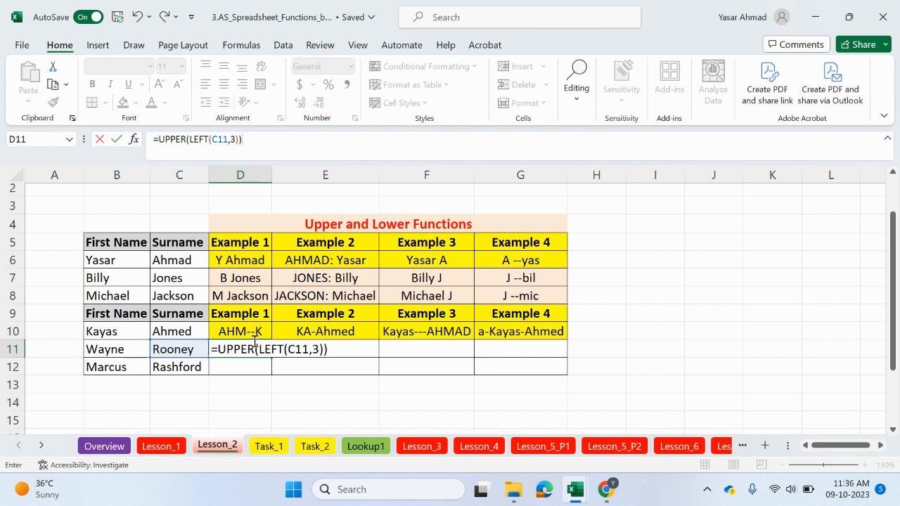
Extend the D11 formula to =UPPER(LEFT(C11,3))&"--"&LEFT(B11,1) and fill it down to D12.
{"action": "type", "text": "&\"--\"&"}
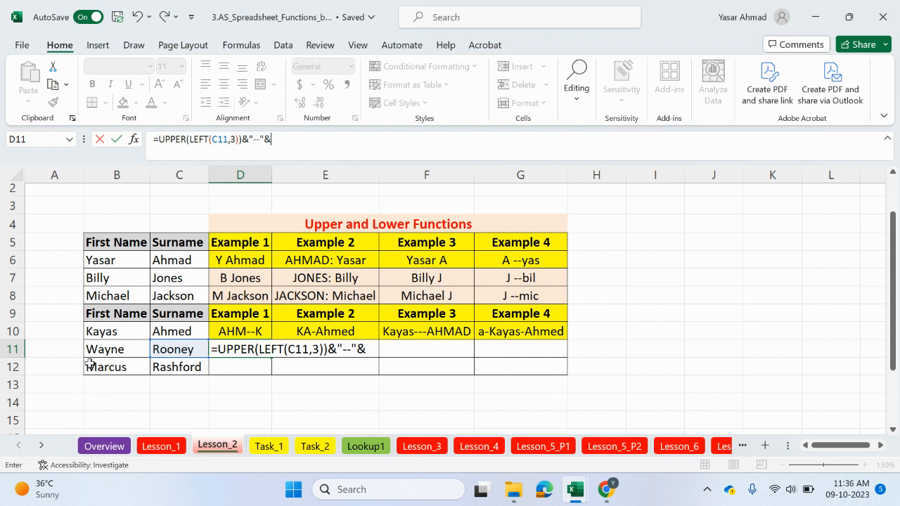
{"action": "type", "text": "left"}
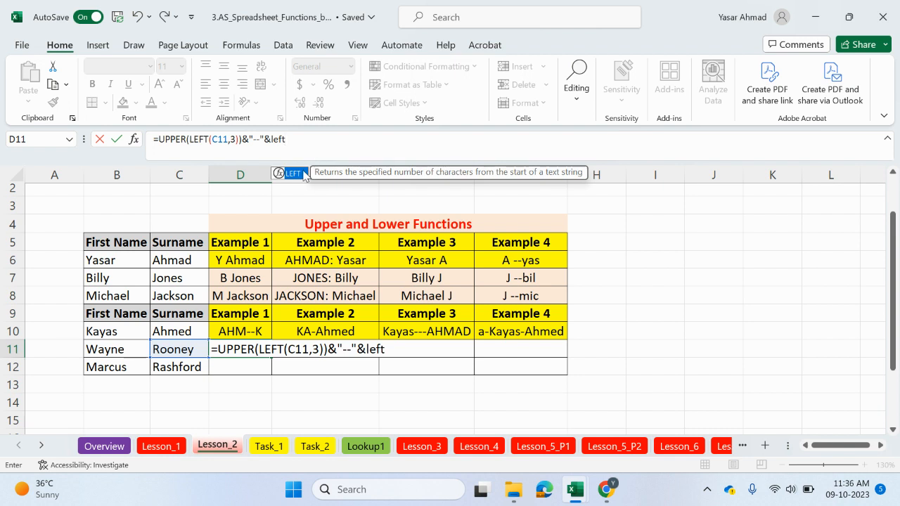
{"action": "key", "text": "Tab"}
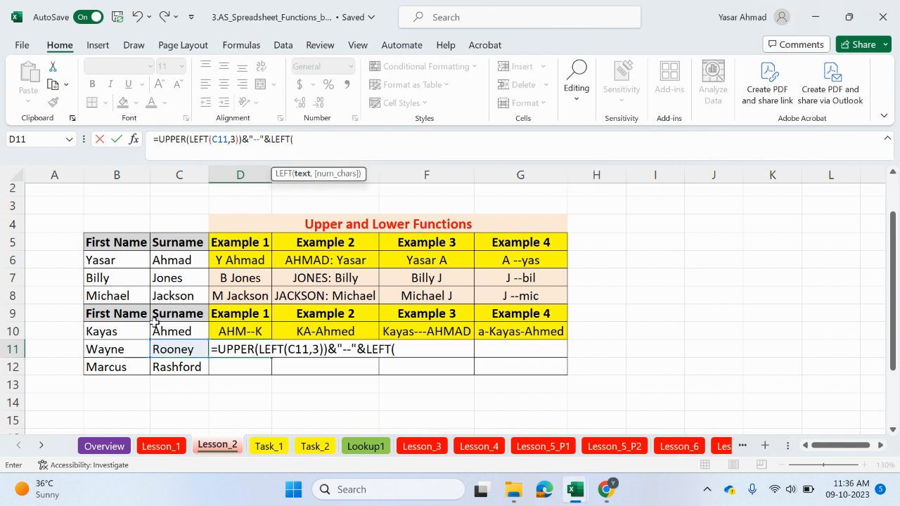
{"action": "left_click", "coordinate": [124, 349]}
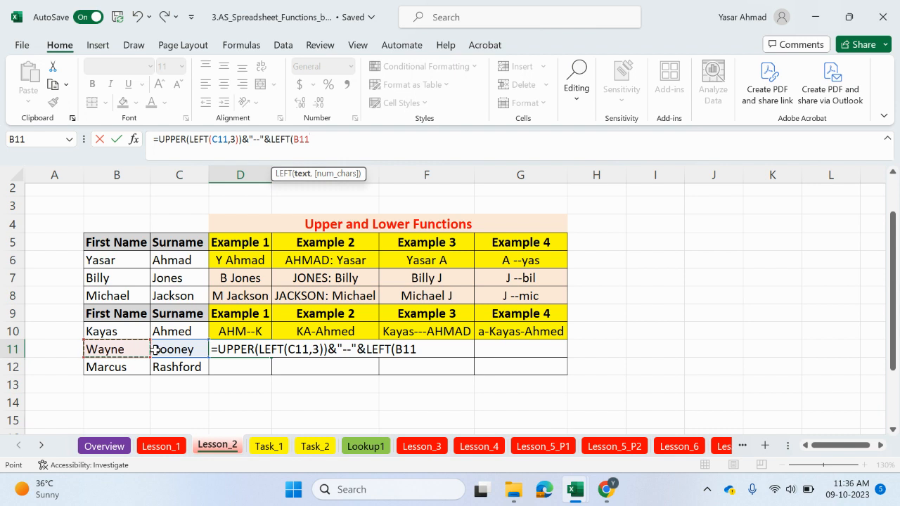
{"action": "type", "text": ",1"}
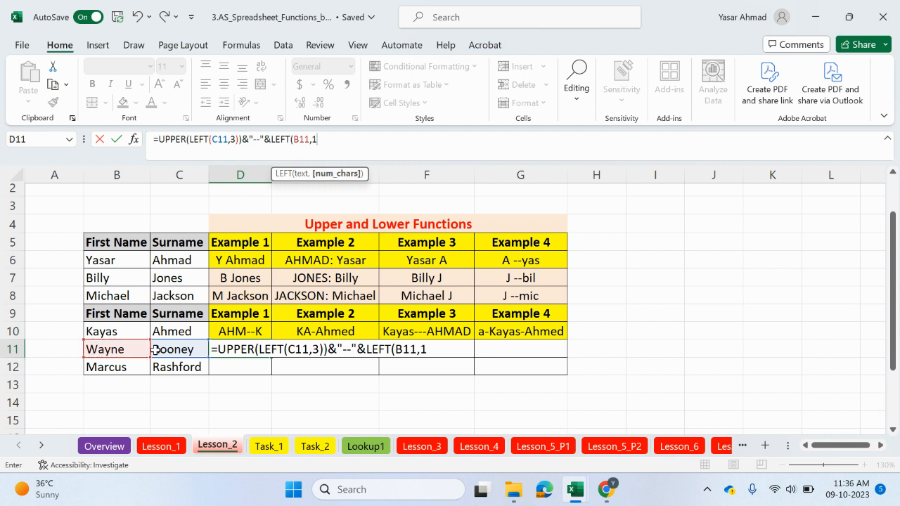
{"action": "type", "text": ")"}
{"action": "key", "text": "Return"}
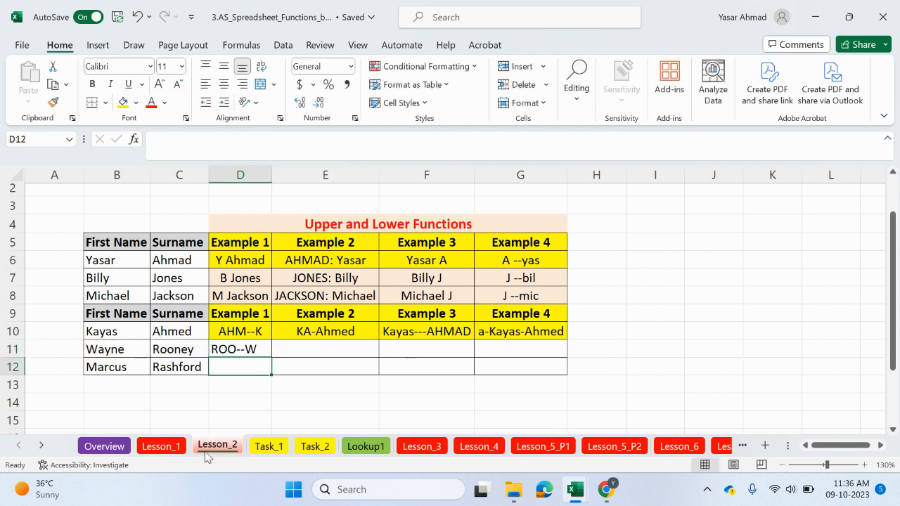
{"action": "left_click", "coordinate": [230, 351]}
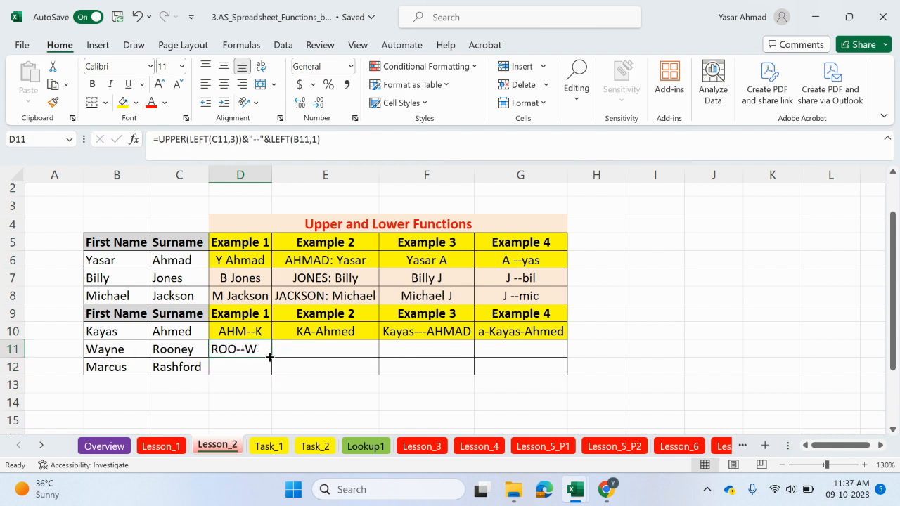
{"action": "left_click_drag", "start_coordinate": [270, 359], "coordinate": [273, 377]}
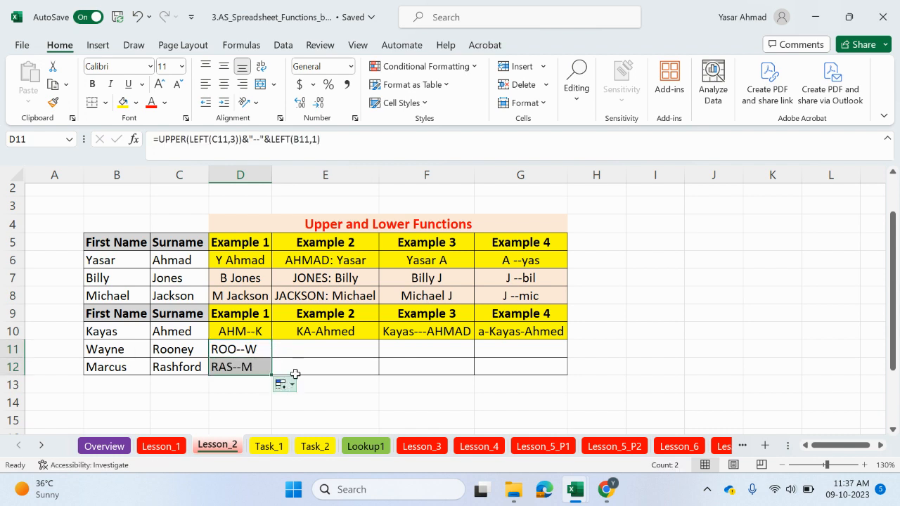
{"action": "left_click", "coordinate": [334, 356]}
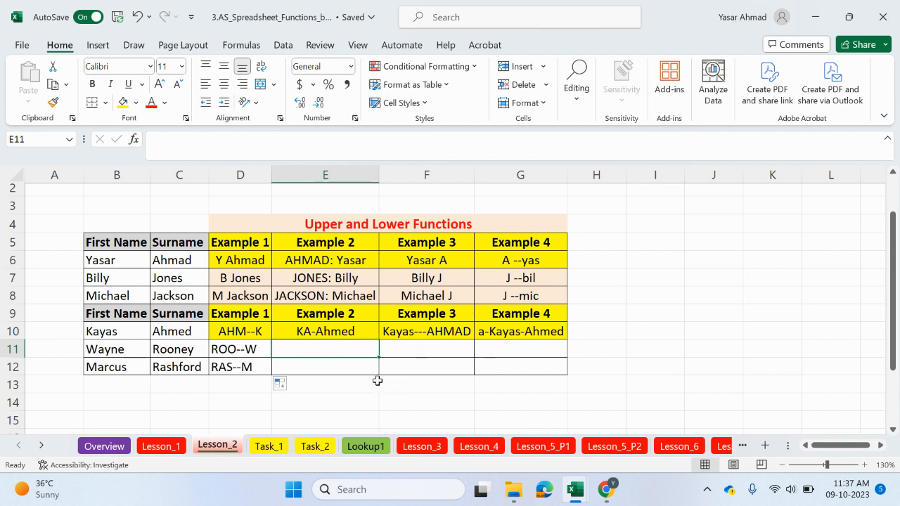
{"action": "left_click_drag", "start_coordinate": [353, 343], "coordinate": [467, 355]}
{"action": "left_click", "coordinate": [488, 343]}
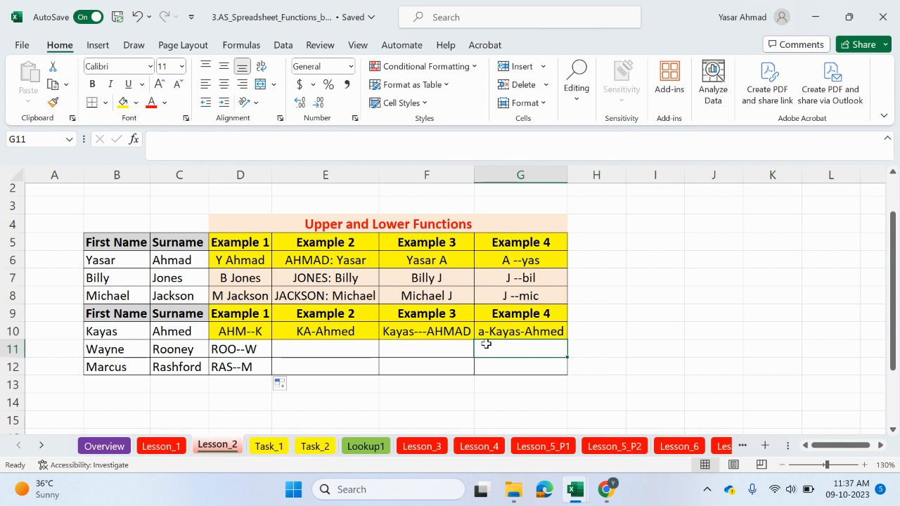
{"action": "left_click", "coordinate": [490, 334]}
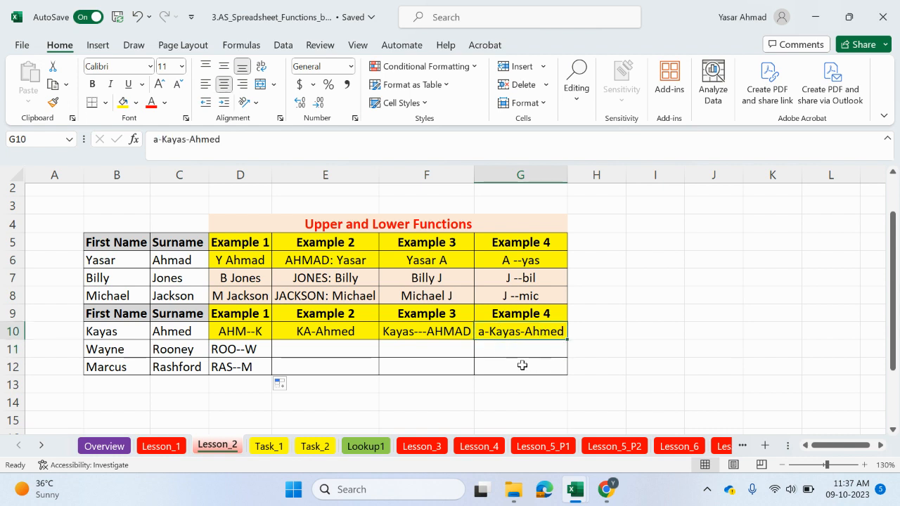
Enter the Example 4 formula ="a-"&B11&"-"&C11 in G11 to join the first name and surname with hyphens.
{"action": "double_click", "coordinate": [484, 345]}
{"action": "type", "text": "="}
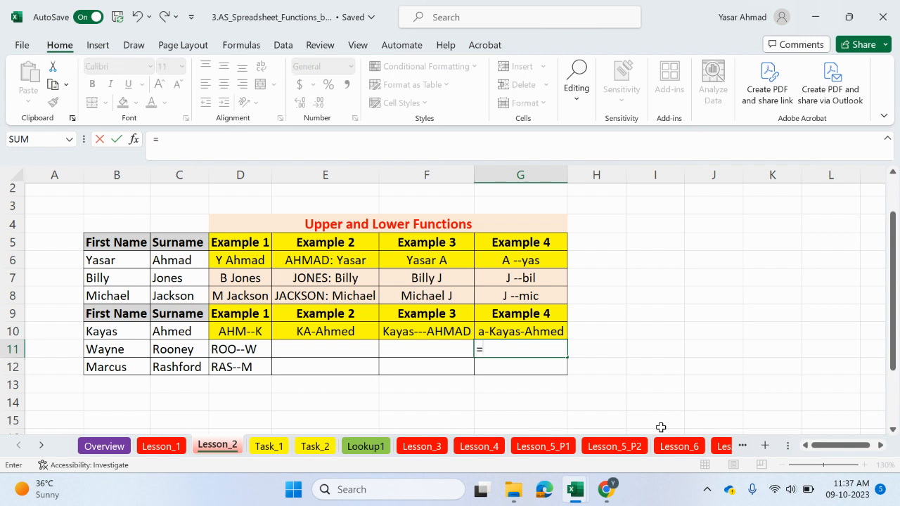
{"action": "type", "text": "\"a"}
{"action": "type", "text": "&"}
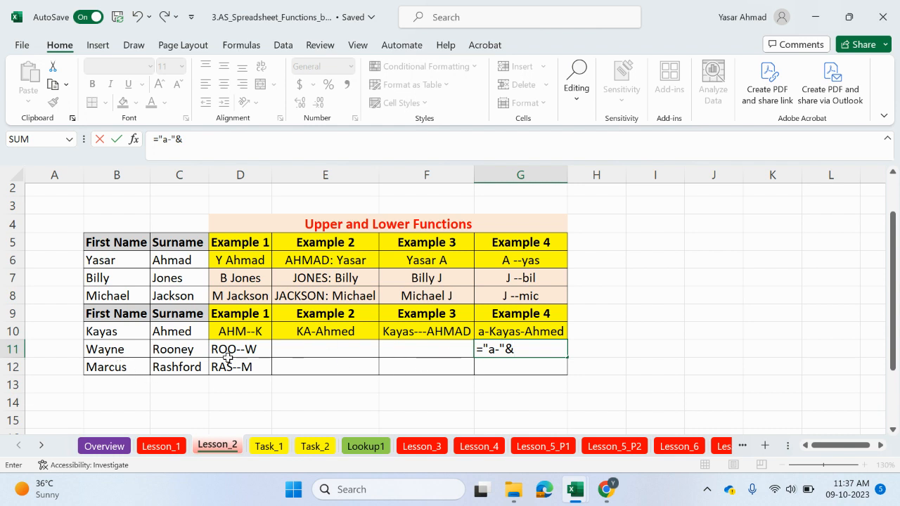
{"action": "left_click", "coordinate": [130, 355]}
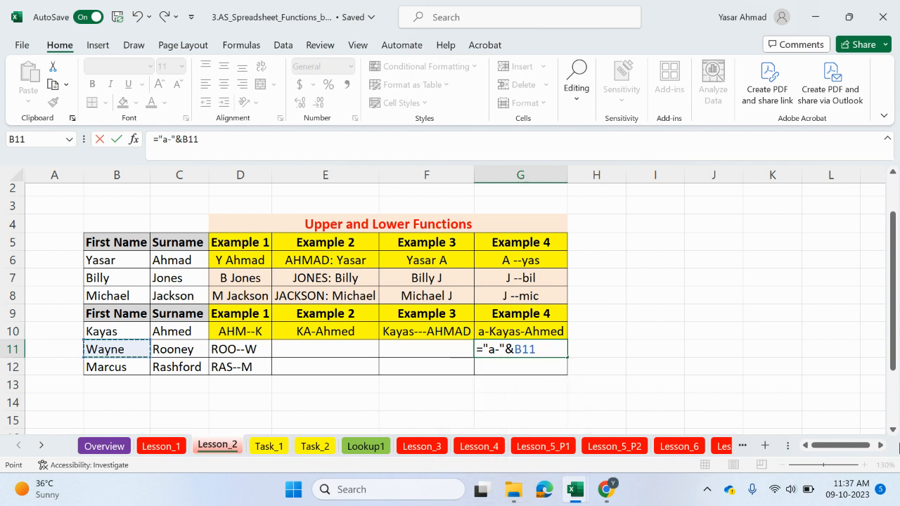
{"action": "type", "text": "&\"-"}
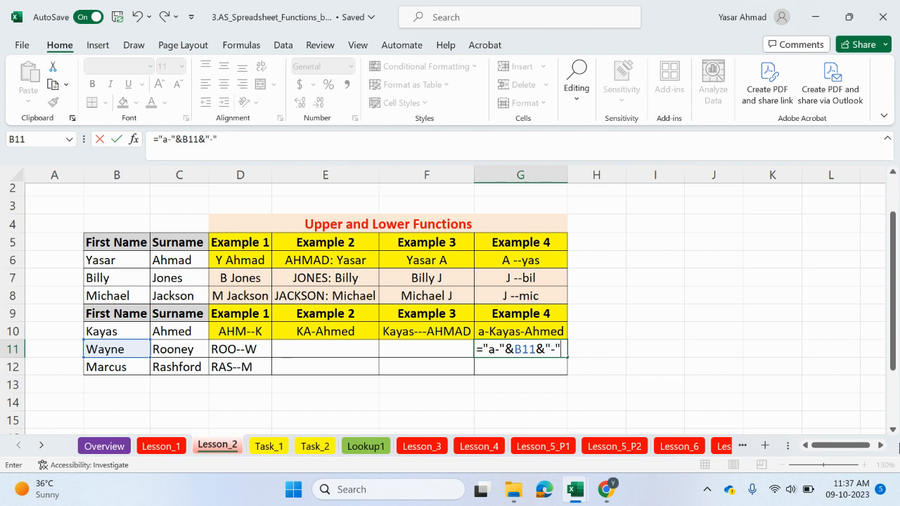
{"action": "type", "text": "\"&"}
{"action": "left_click", "coordinate": [188, 352]}
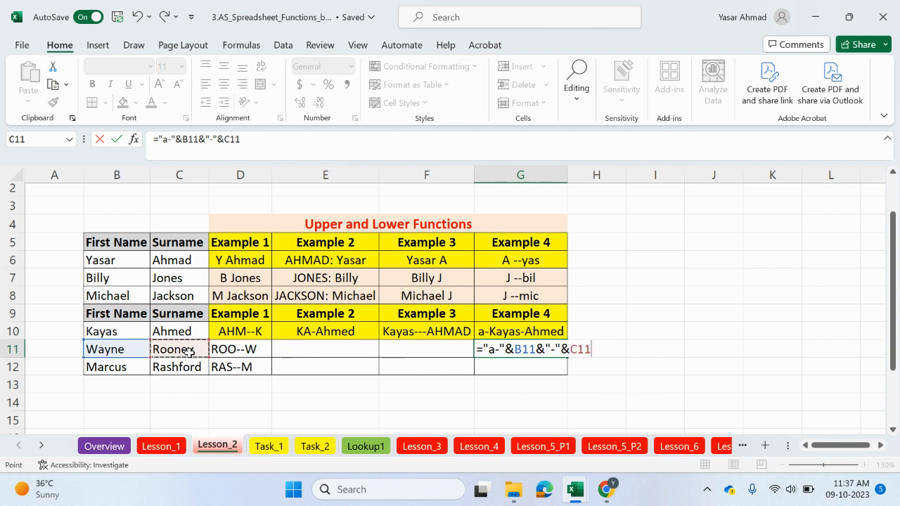
{"action": "key", "text": "Return"}
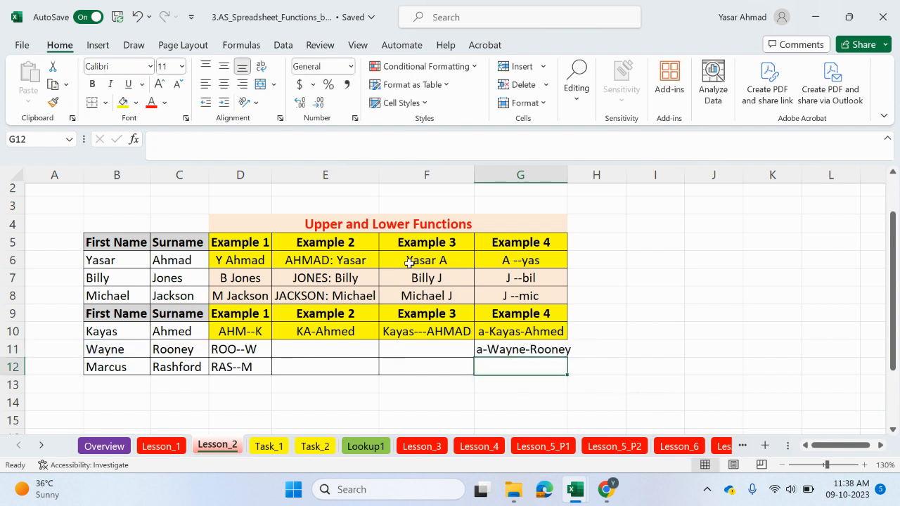
Fill the G11 formula down to G12 and auto-fit column G to its contents.
{"action": "double_click", "coordinate": [566, 177]}
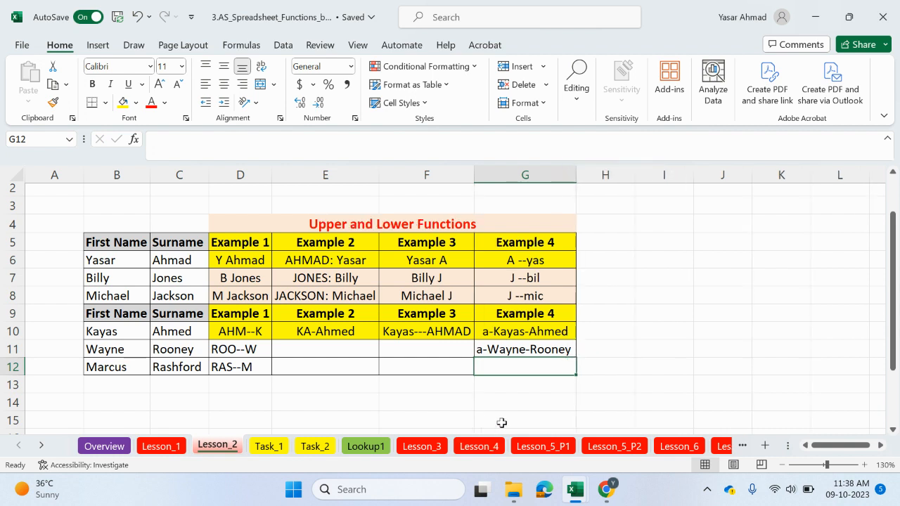
{"action": "left_click", "coordinate": [539, 349]}
{"action": "left_click_drag", "start_coordinate": [575, 357], "coordinate": [570, 373]}
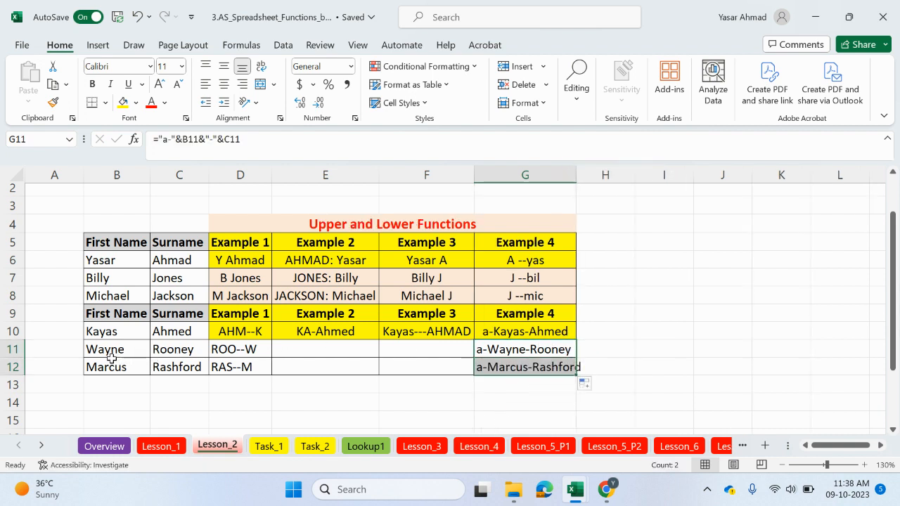
{"action": "left_click", "coordinate": [485, 367]}
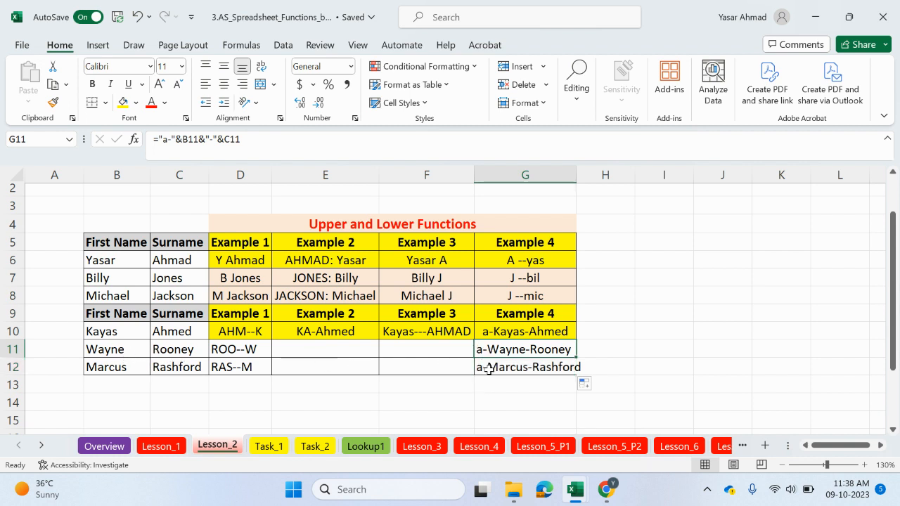
{"action": "double_click", "coordinate": [487, 368]}
{"action": "double_click", "coordinate": [497, 366]}
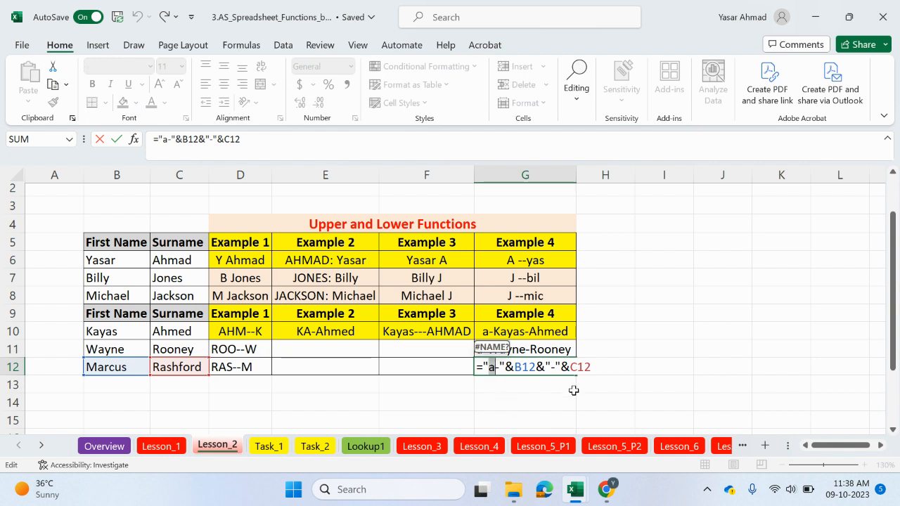
{"action": "key", "text": "Return"}
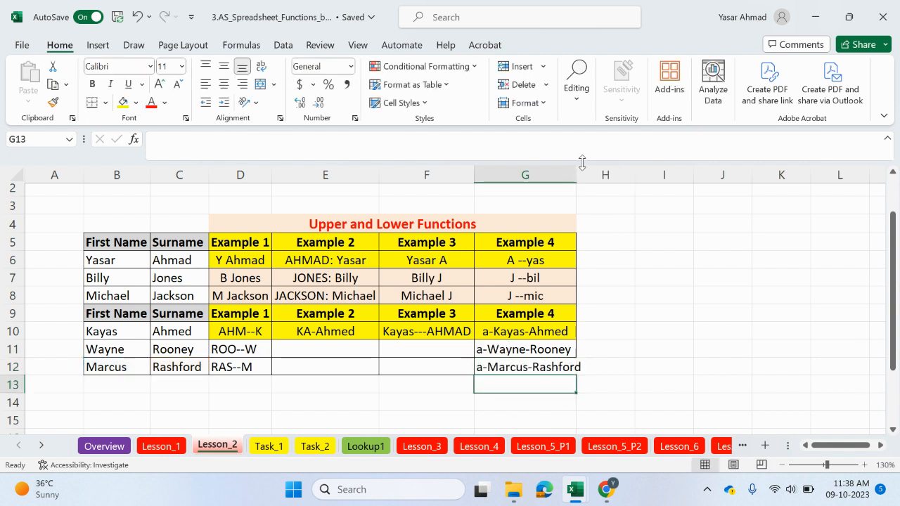
{"action": "double_click", "coordinate": [581, 170]}
{"action": "scroll", "coordinate": [586, 258], "scroll_direction": "up", "scroll_amount": 1}
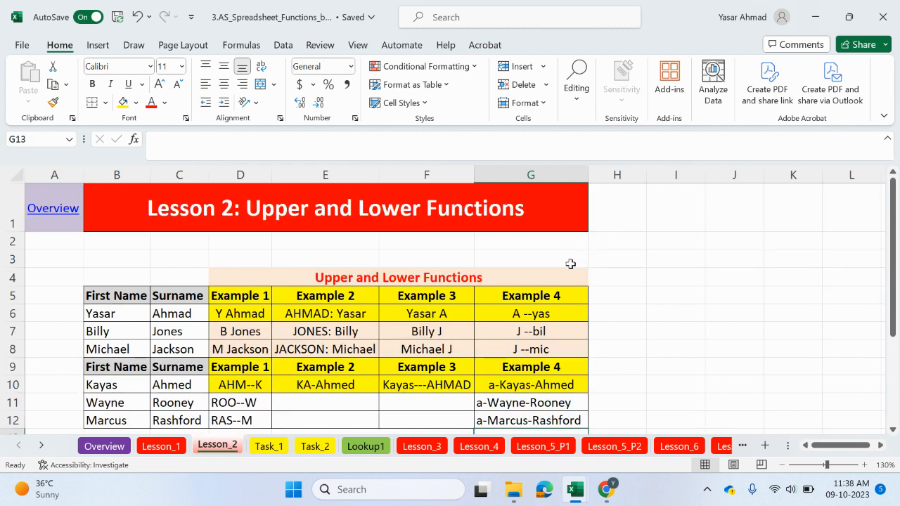
Enter test letters A in I3 and a in I4, and apply =UPPER(I3) in J3.
{"action": "left_click", "coordinate": [671, 258]}
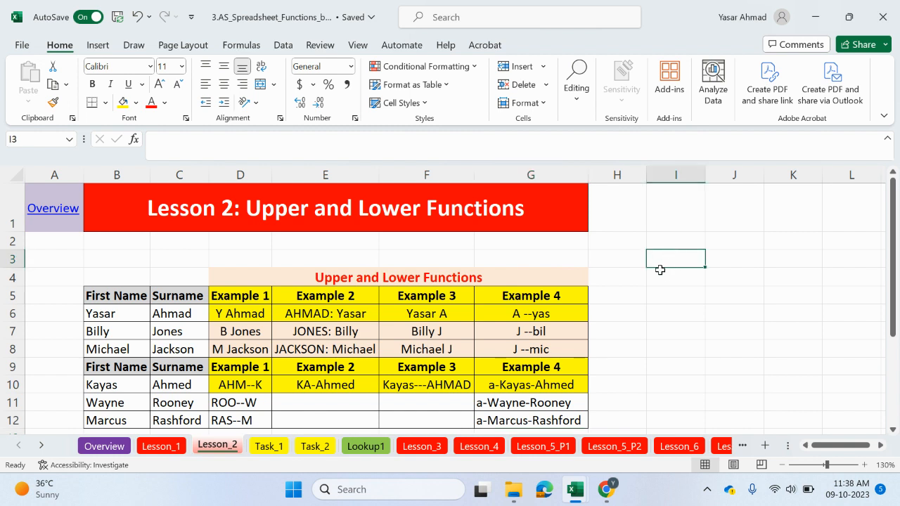
{"action": "type", "text": "A"}
{"action": "key", "text": "Return"}
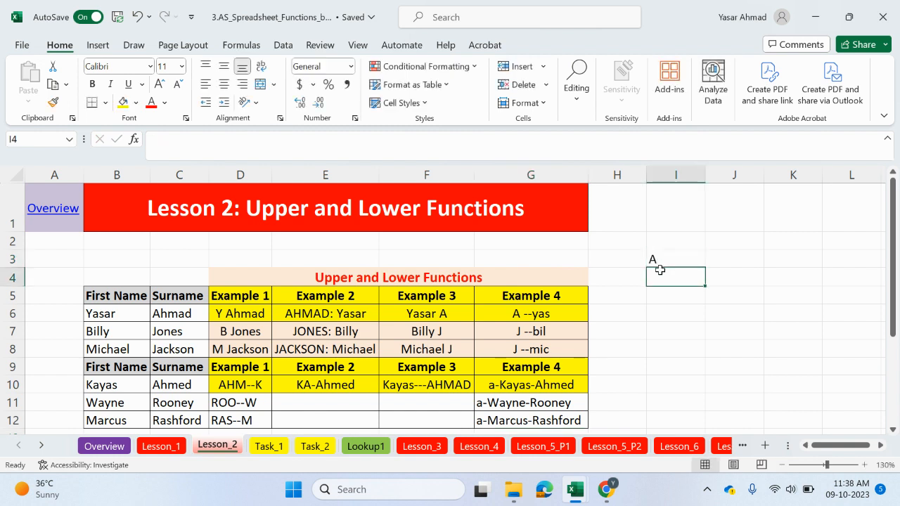
{"action": "type", "text": "a"}
{"action": "left_click", "coordinate": [728, 256]}
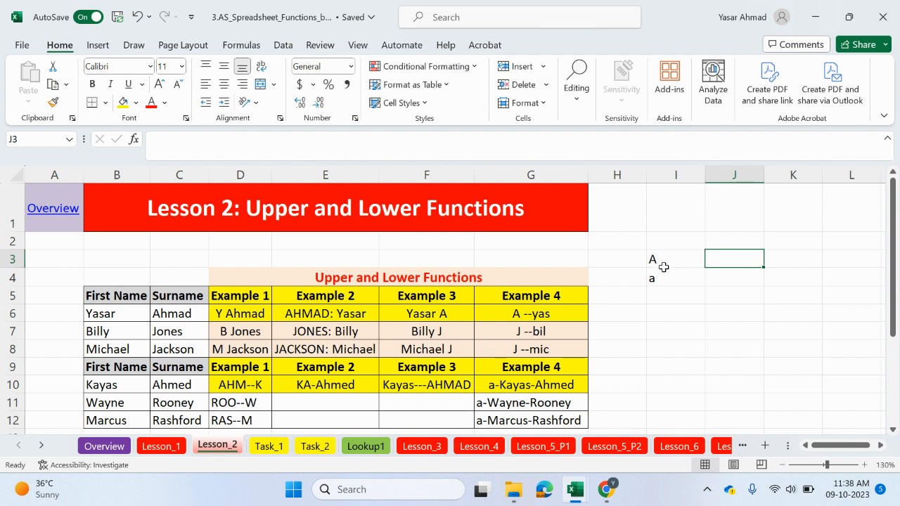
{"action": "type", "text": "=upp"}
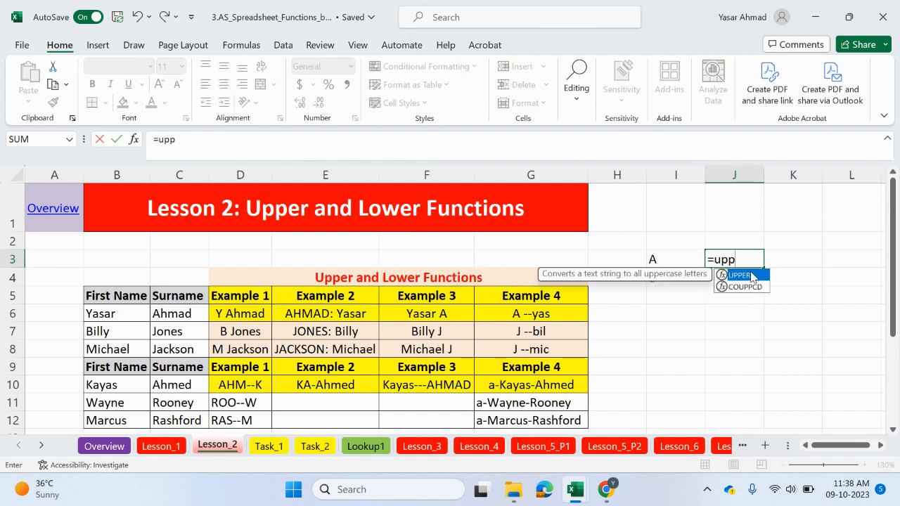
{"action": "double_click", "coordinate": [747, 275]}
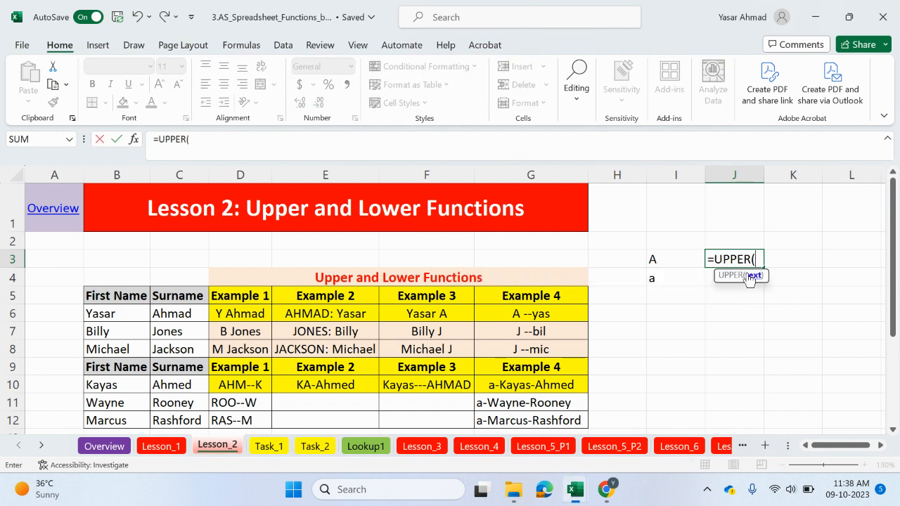
{"action": "left_click", "coordinate": [667, 264]}
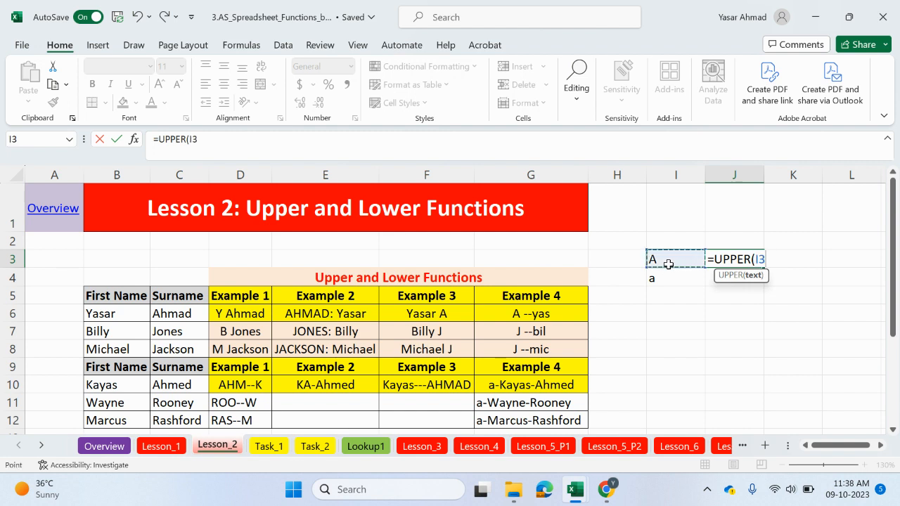
{"action": "type", "text": ")"}
{"action": "key", "text": "Return"}
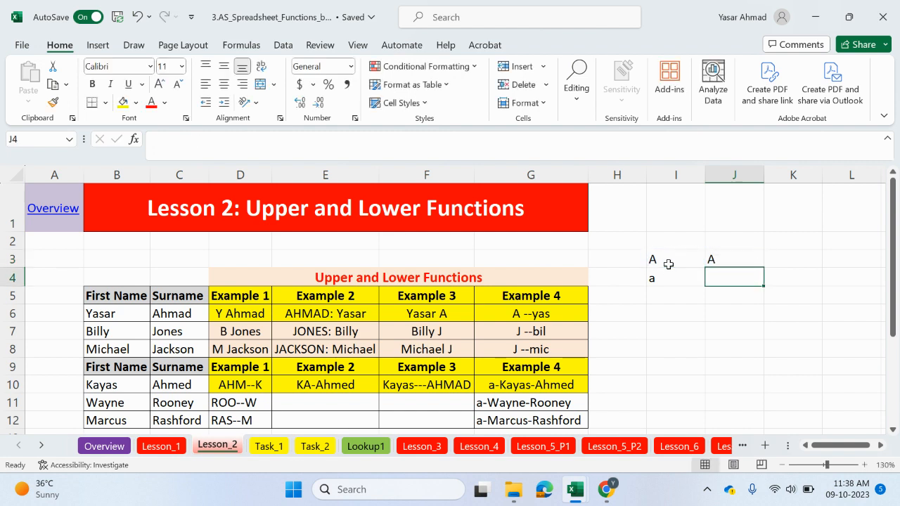
Change the test letter in I4 to A, clear that cell, and recheck the UPPER formula in J3.
{"action": "double_click", "coordinate": [669, 275]}
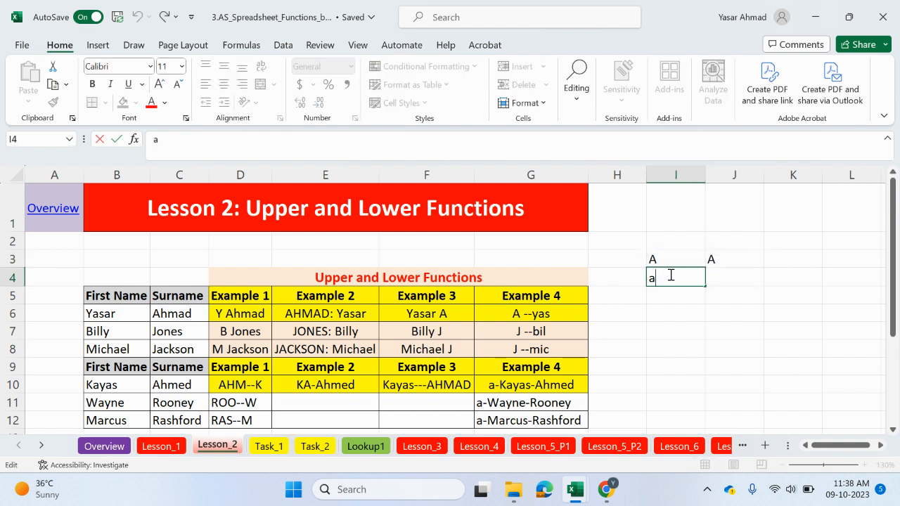
{"action": "left_click_drag", "start_coordinate": [662, 275], "coordinate": [598, 277]}
{"action": "type", "text": "A"}
{"action": "key", "text": "Return"}
{"action": "left_click", "coordinate": [673, 277]}
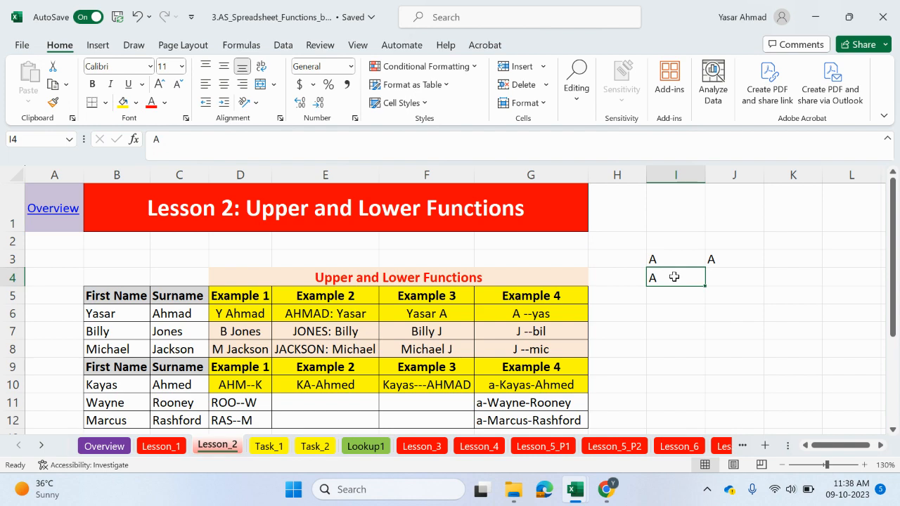
{"action": "left_click", "coordinate": [676, 258]}
{"action": "left_click", "coordinate": [710, 259]}
{"action": "type", "text": "=UPPER(I3)"}
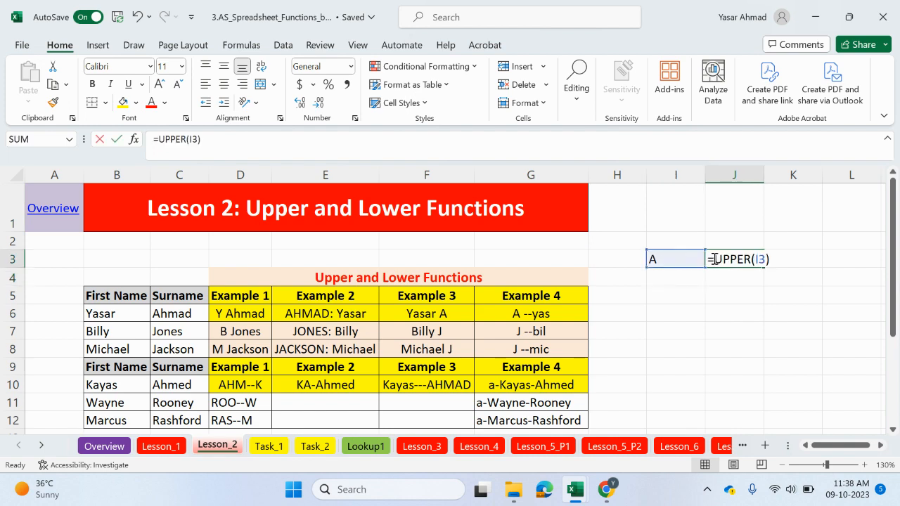
{"action": "key", "text": "Return"}
Change the test letter in I3 to lowercase a and recheck the UPPER formula in J3.
{"action": "left_click", "coordinate": [674, 258]}
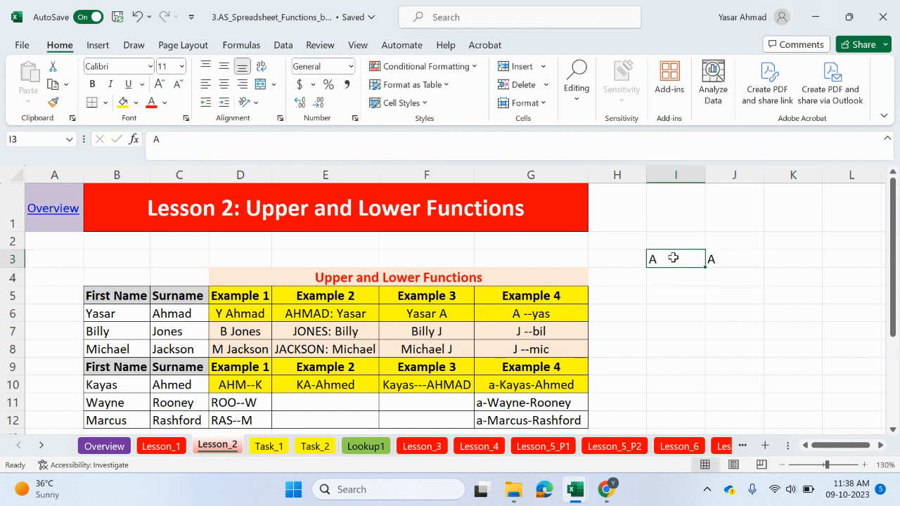
{"action": "type", "text": "a"}
{"action": "left_click", "coordinate": [679, 297]}
{"action": "double_click", "coordinate": [729, 259]}
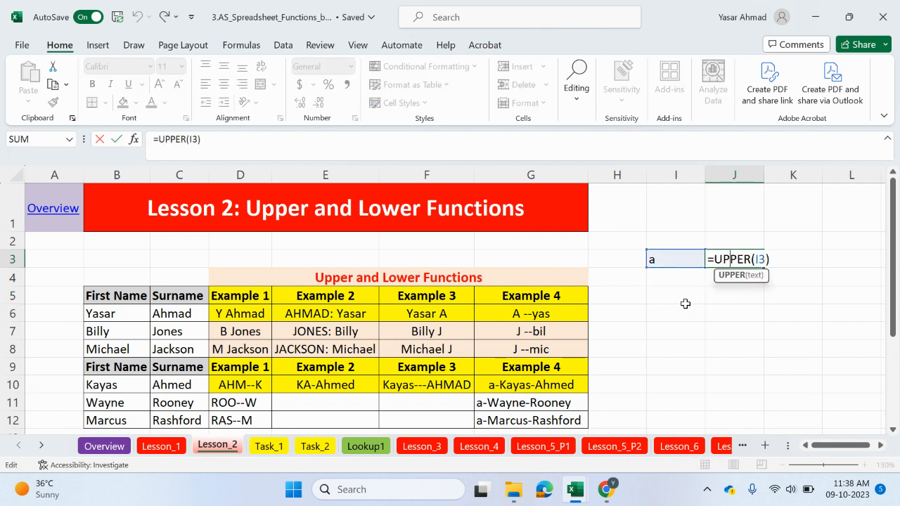
{"action": "key", "text": "Return"}
{"action": "left_click", "coordinate": [739, 260]}
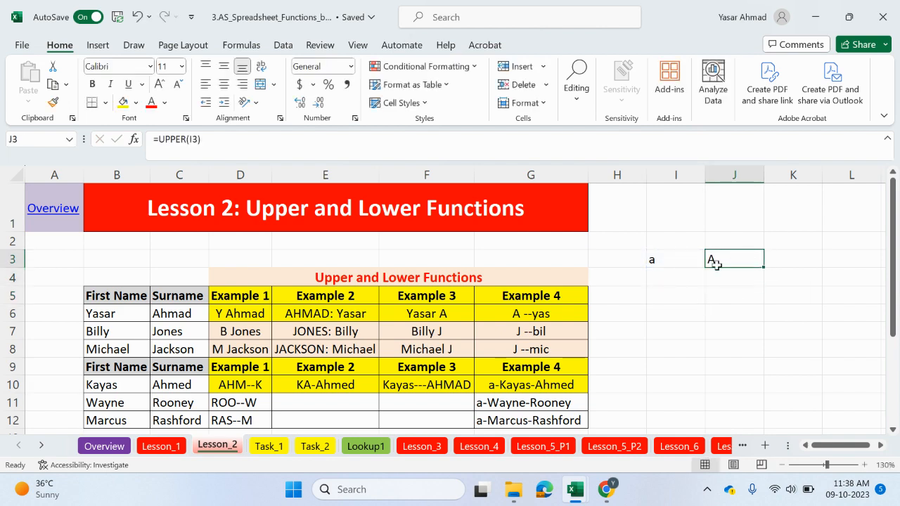
Set I3 to uppercase A and replace the J3 formula with =LOWER(I3).
{"action": "left_click", "coordinate": [671, 262]}
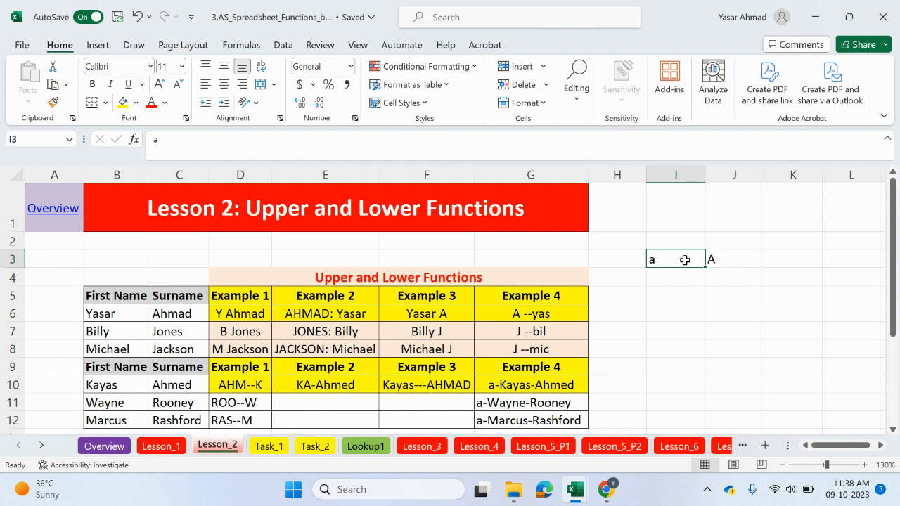
{"action": "double_click", "coordinate": [650, 260]}
{"action": "type", "text": "A"}
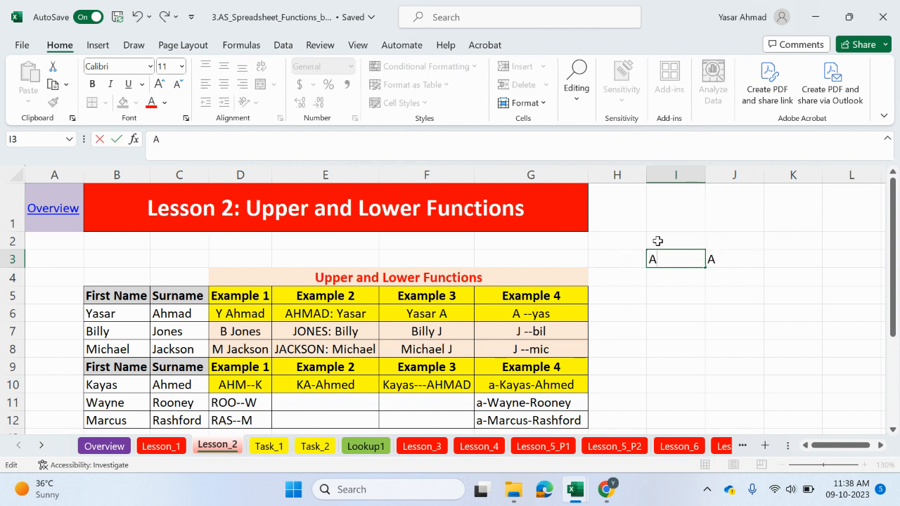
{"action": "key", "text": "Return"}
{"action": "double_click", "coordinate": [740, 260]}
{"action": "left_click_drag", "start_coordinate": [752, 260], "coordinate": [714, 260]}
{"action": "type", "text": "lower(I3"}
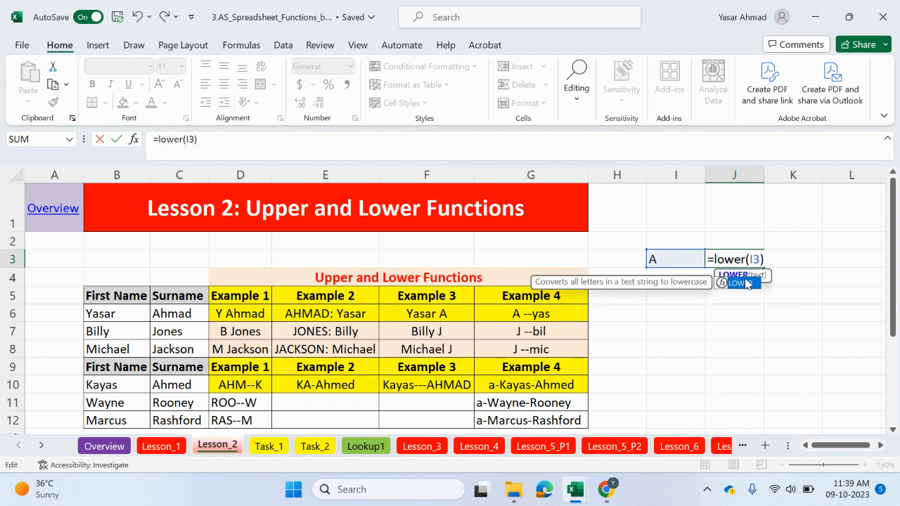
{"action": "key", "text": "Tab"}
{"action": "key", "text": "Return"}
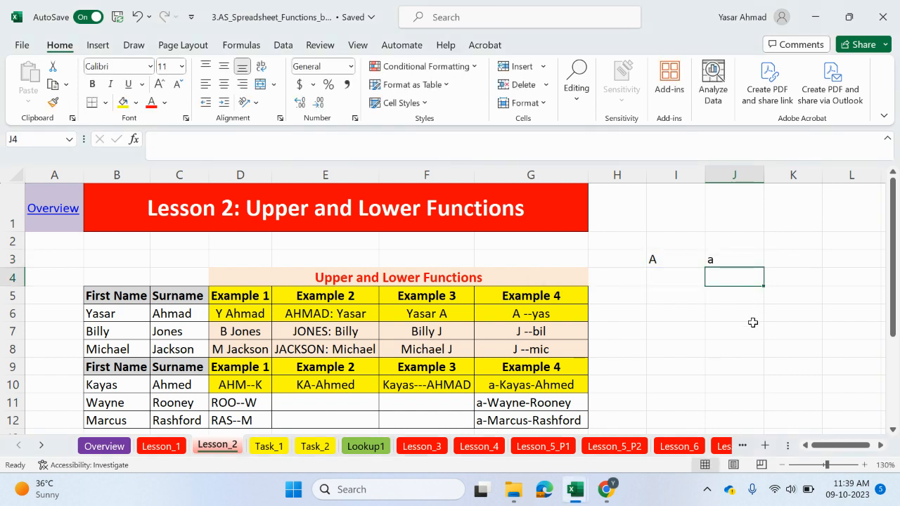
Clear the test letter and formula from I3 and J3.
{"action": "left_click", "coordinate": [671, 238]}
{"action": "left_click_drag", "start_coordinate": [671, 239], "coordinate": [764, 269]}
{"action": "left_click", "coordinate": [738, 309]}
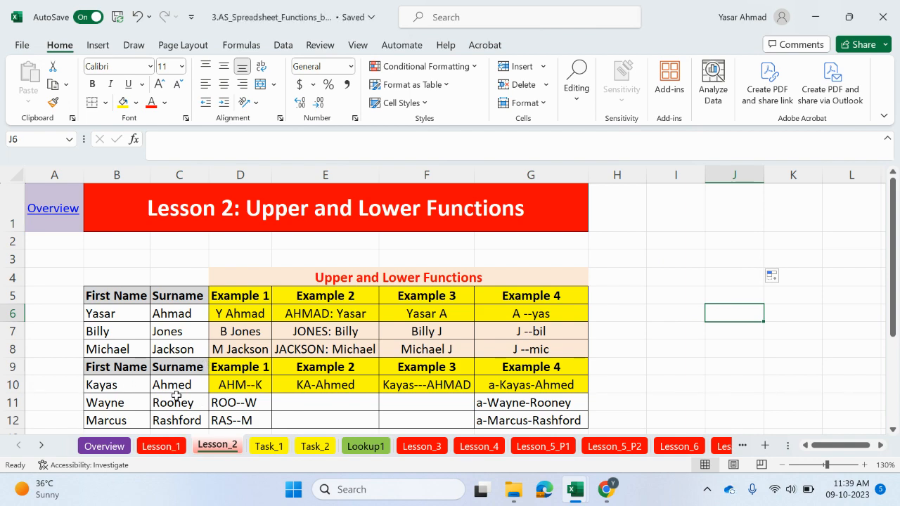
Look over the Lesson_1 and Overview sheets and return to the Lesson_2 sheet.
{"action": "left_click", "coordinate": [163, 446]}
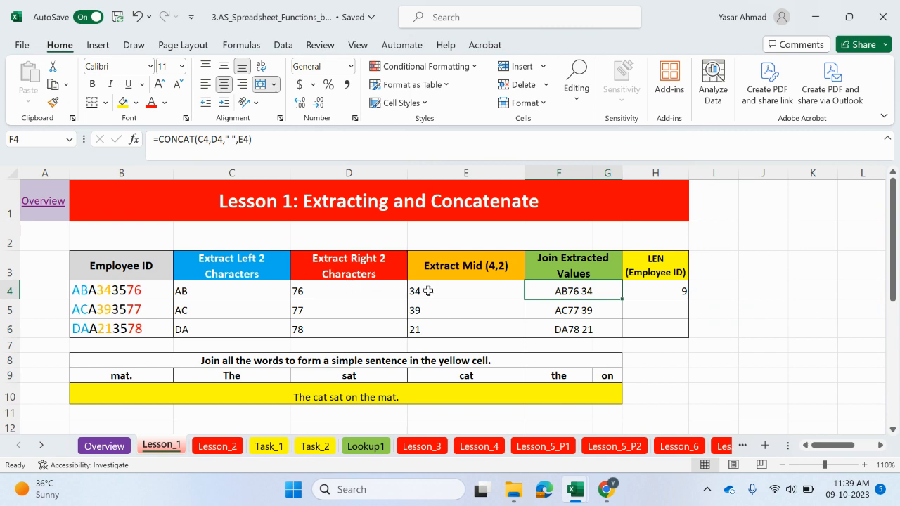
{"action": "left_click", "coordinate": [119, 447]}
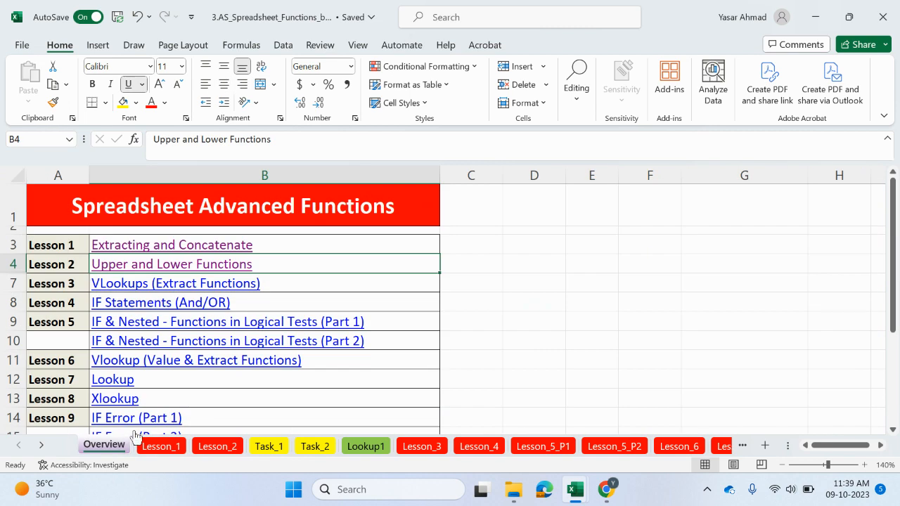
{"action": "left_click", "coordinate": [198, 447]}
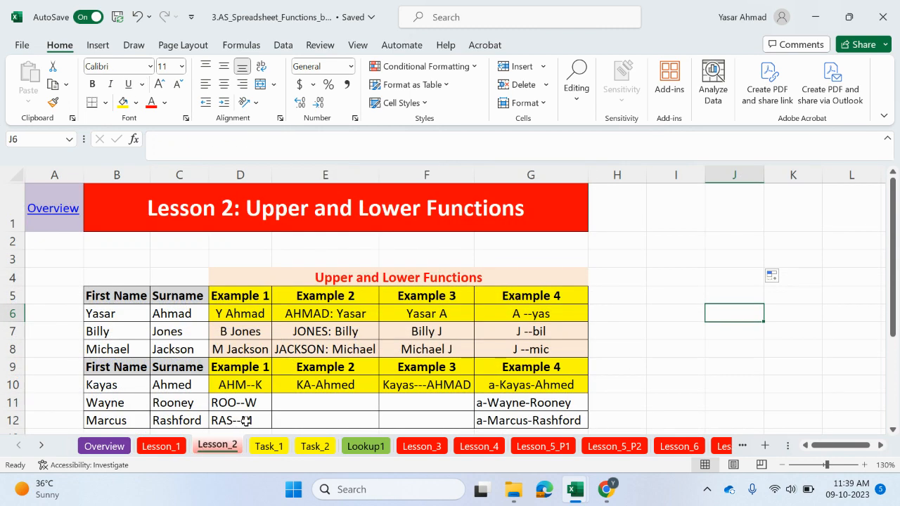
Start a CONCAT formula in E11, the Example 2 cell of the second table's first blank row.
{"action": "scroll", "coordinate": [255, 415], "scroll_direction": "down", "scroll_amount": 1}
{"action": "left_click", "coordinate": [312, 351]}
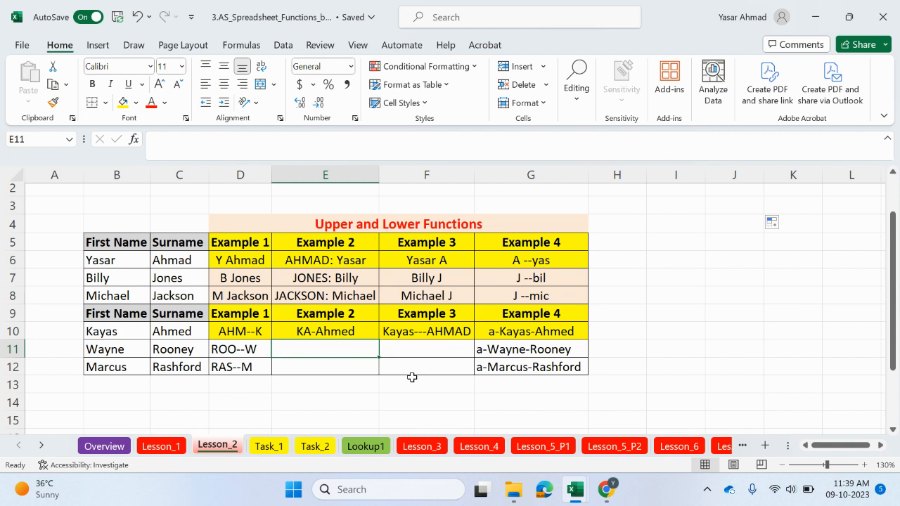
{"action": "type", "text": "=con"}
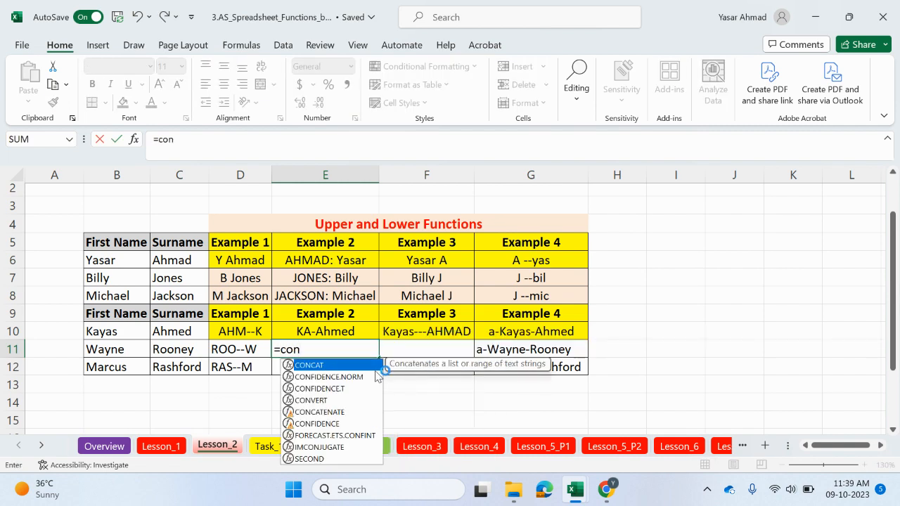
{"action": "double_click", "coordinate": [318, 367]}
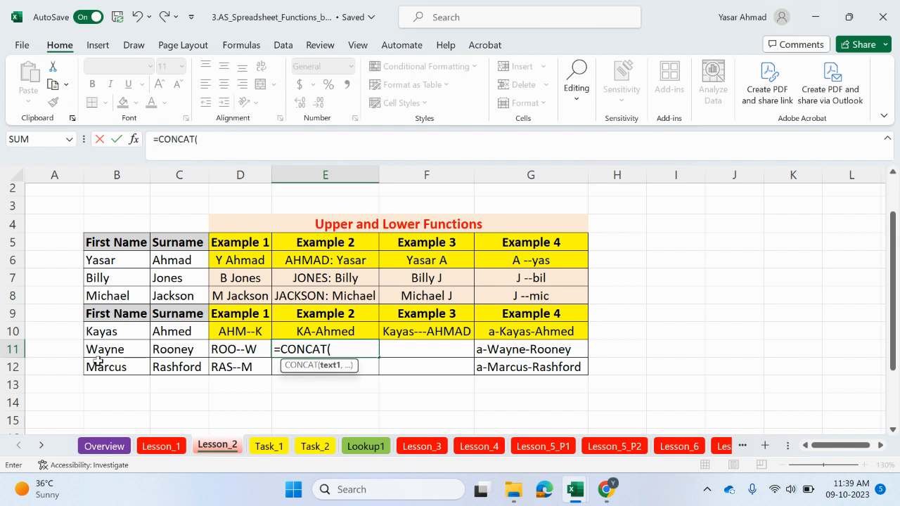
{"action": "left_click", "coordinate": [309, 140]}
{"action": "type", "text": "left"}
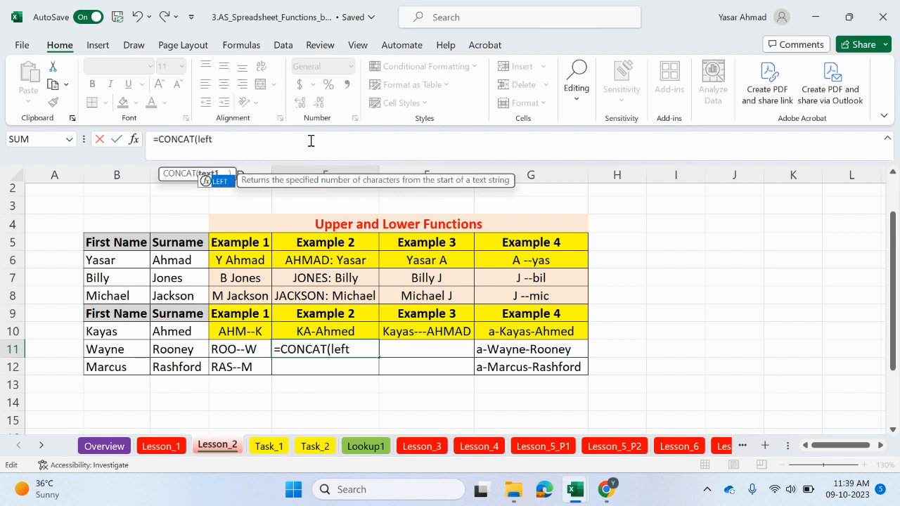
{"action": "double_click", "coordinate": [222, 181]}
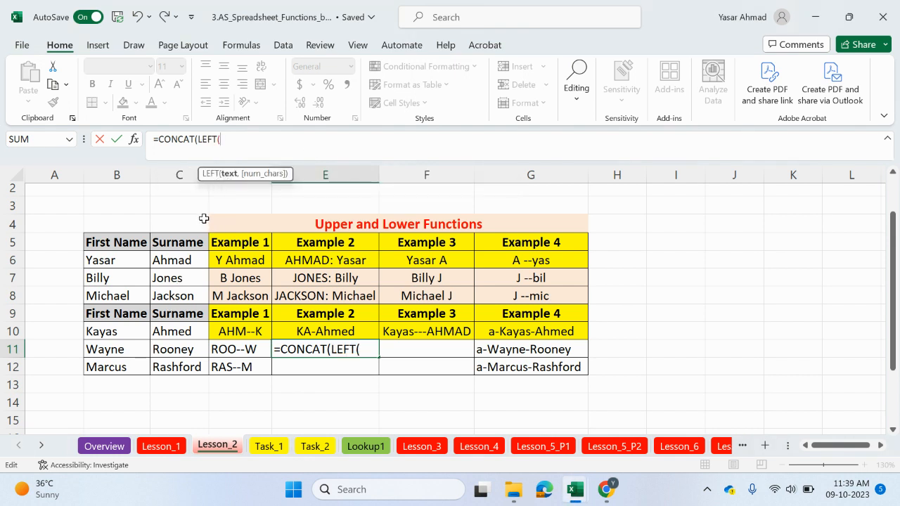
{"action": "key", "text": "BackSpace"}
{"action": "key", "text": "BackSpace"}
{"action": "key", "text": "BackSpace"}
{"action": "key", "text": "BackSpace"}
{"action": "key", "text": "BackSpace"}
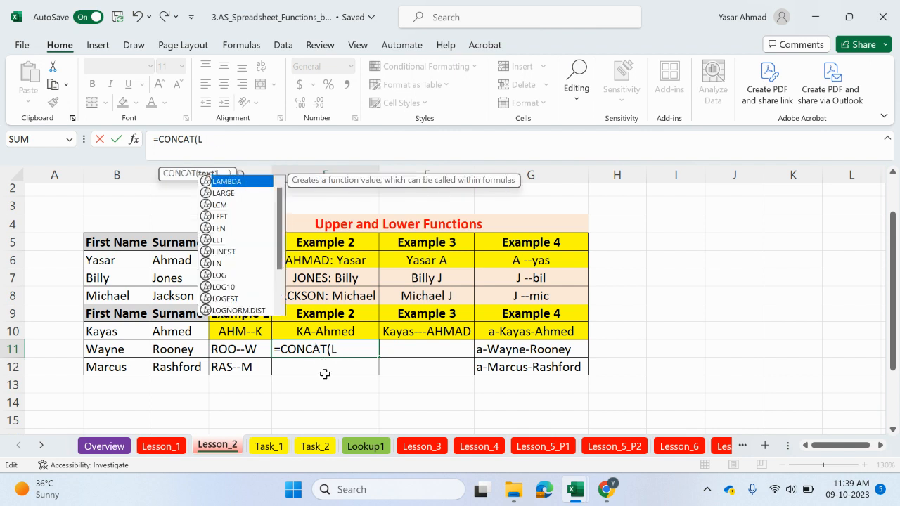
Enter UPPER(LEFT(B11,2)) as the first CONCAT argument in E11 to capitalise the first two letters of the first name.
{"action": "type", "text": "upper"}
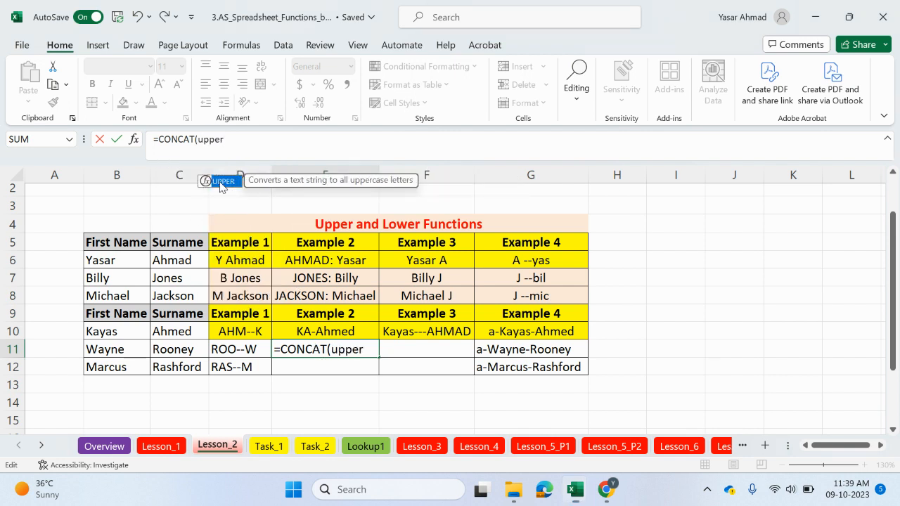
{"action": "double_click", "coordinate": [220, 182]}
{"action": "type", "text": "left"}
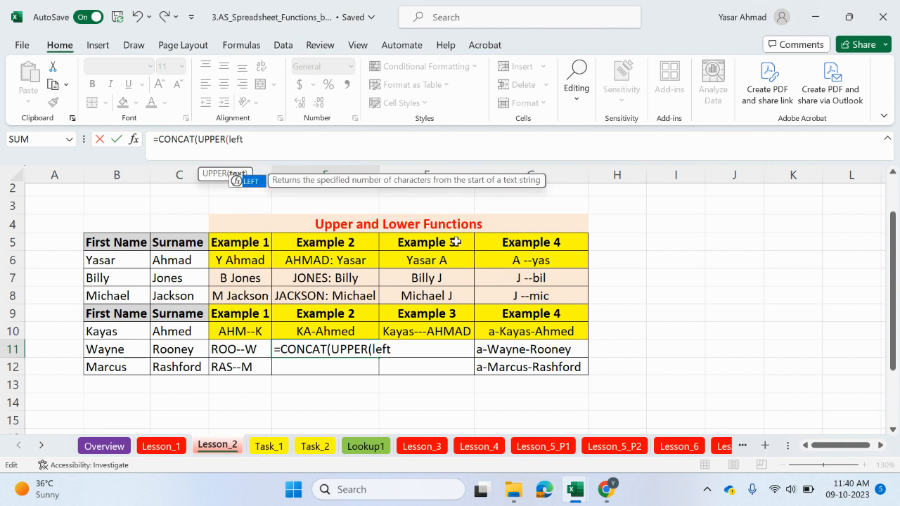
{"action": "double_click", "coordinate": [251, 181]}
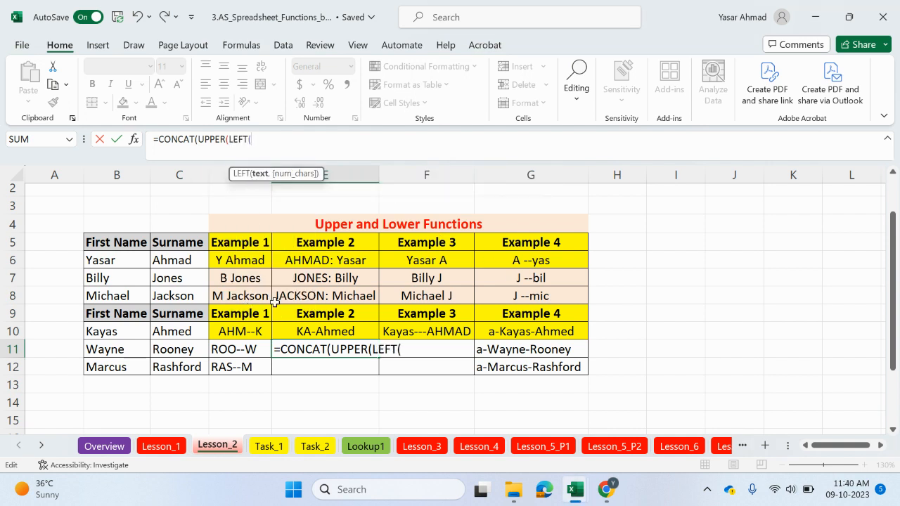
{"action": "left_click", "coordinate": [120, 346]}
{"action": "type", "text": ",2"}
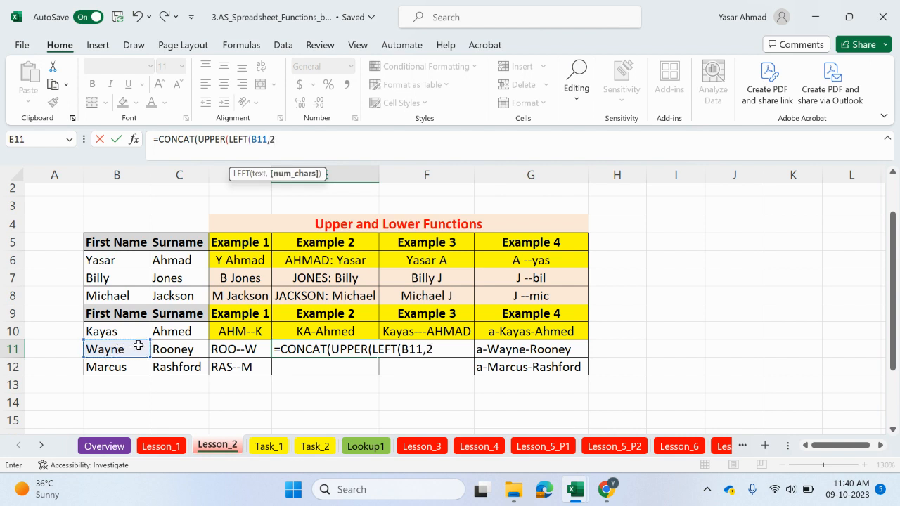
{"action": "type", "text": "))"}
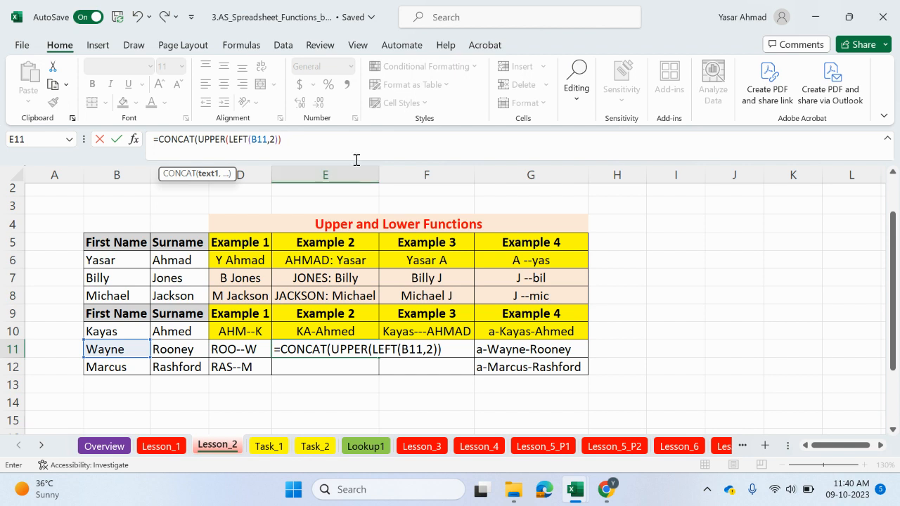
Add "-" and surname cell C11 as the next CONCAT arguments in E11, try entering the formula, and dismiss the suggested correction.
{"action": "type", "text": ",\"-"}
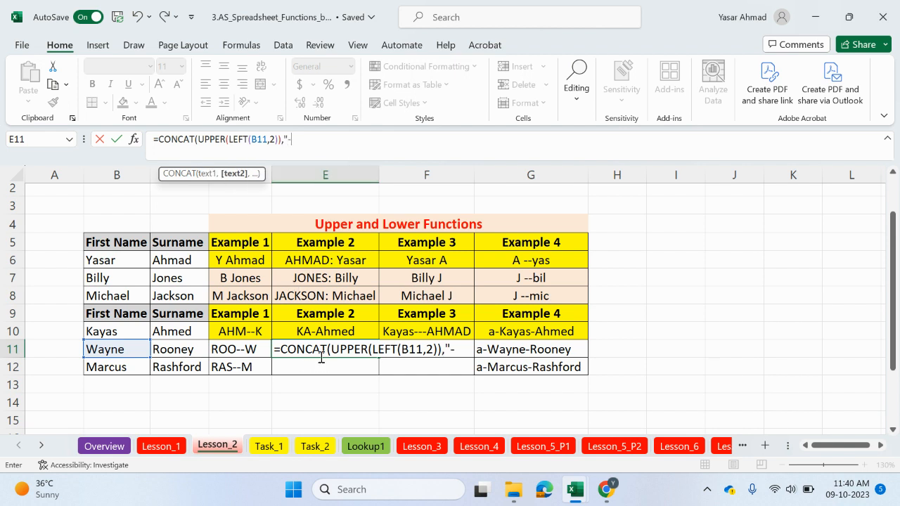
{"action": "type", "text": "\","}
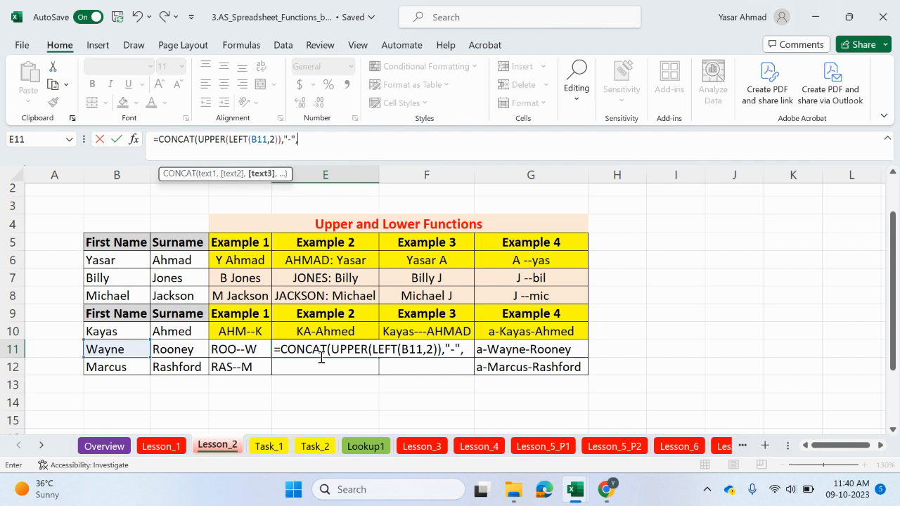
{"action": "left_click", "coordinate": [178, 347]}
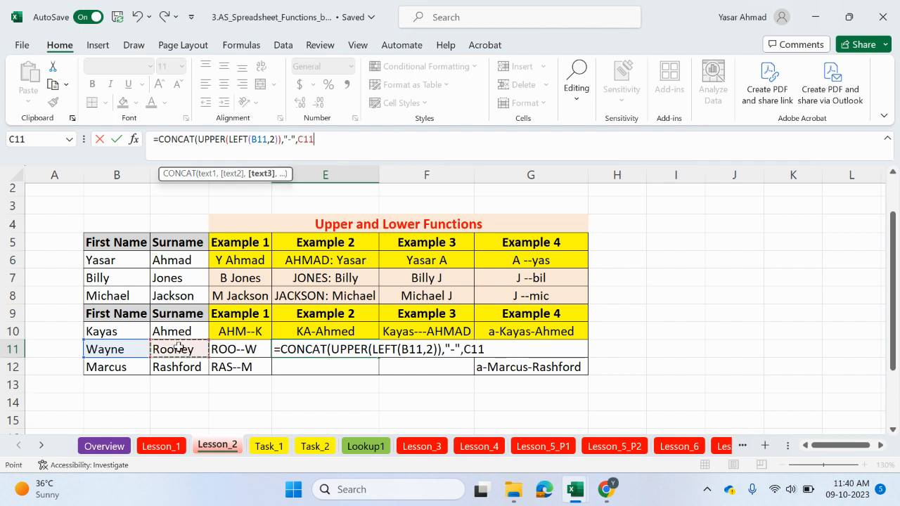
{"action": "key", "text": "Return"}
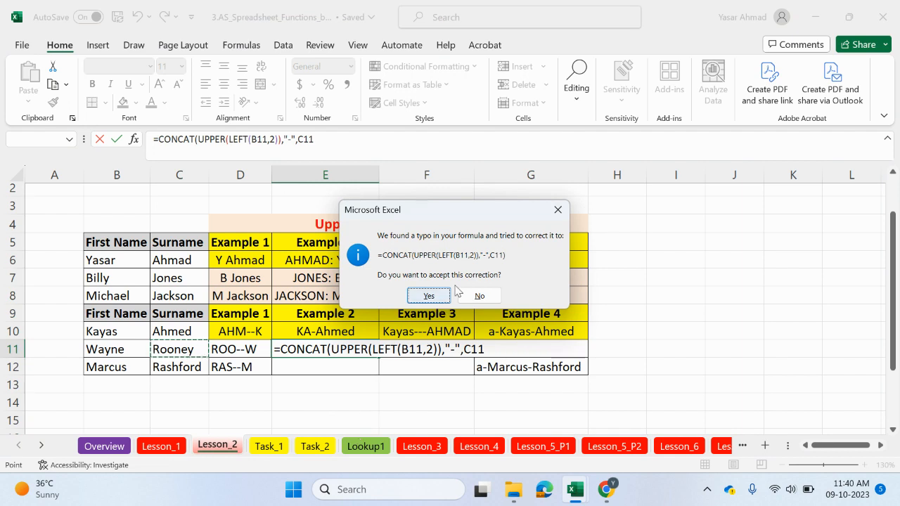
{"action": "left_click", "coordinate": [558, 210]}
{"action": "left_click", "coordinate": [557, 223]}
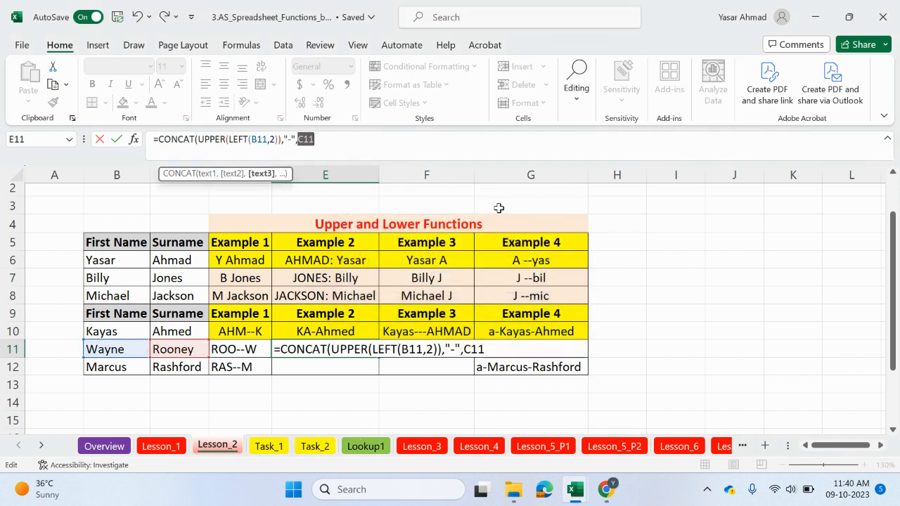
Close the CONCAT bracket so E11 holds =CONCAT(UPPER(LEFT(B11,2)),"-",C11), and fill the formula down to E12.
{"action": "left_click", "coordinate": [359, 146]}
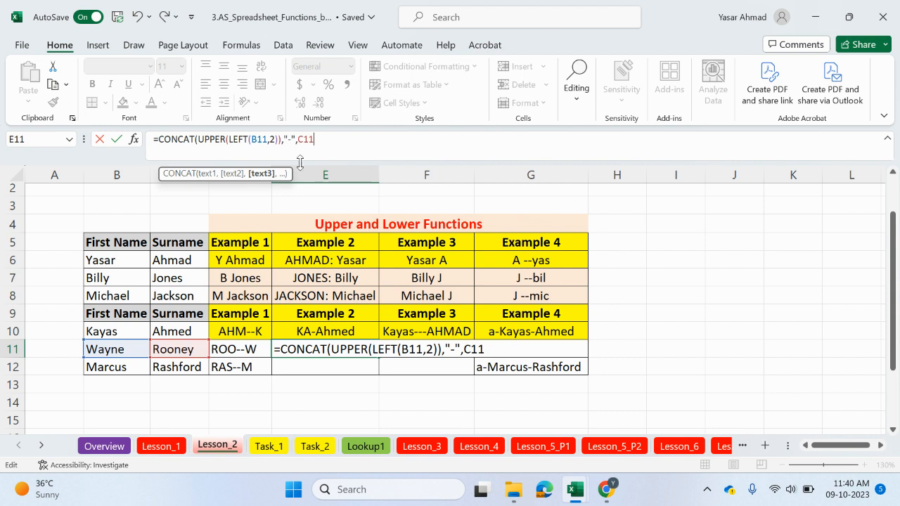
{"action": "type", "text": ")"}
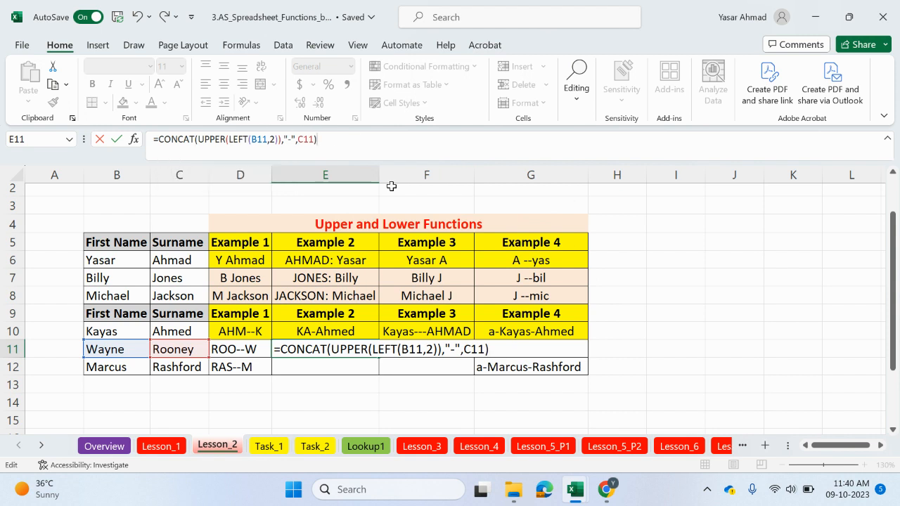
{"action": "key", "text": "Return"}
{"action": "left_click", "coordinate": [327, 350]}
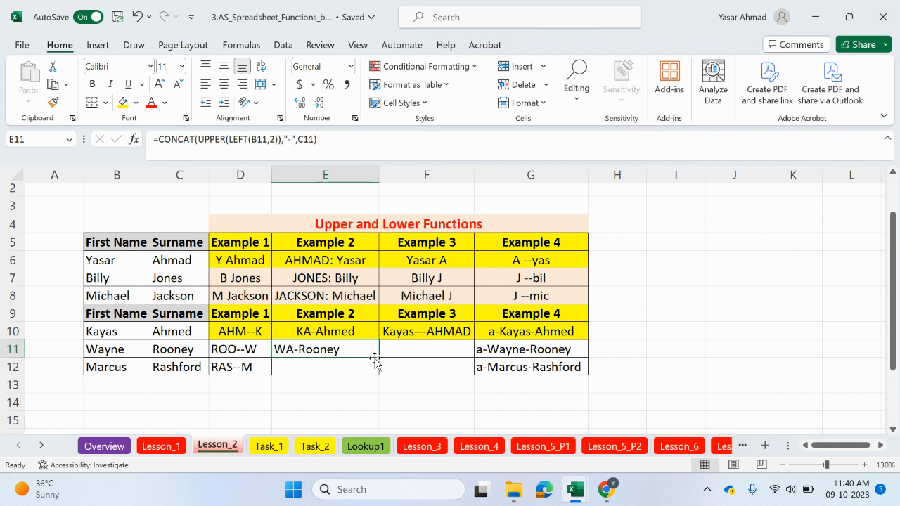
{"action": "left_click_drag", "start_coordinate": [378, 358], "coordinate": [392, 373]}
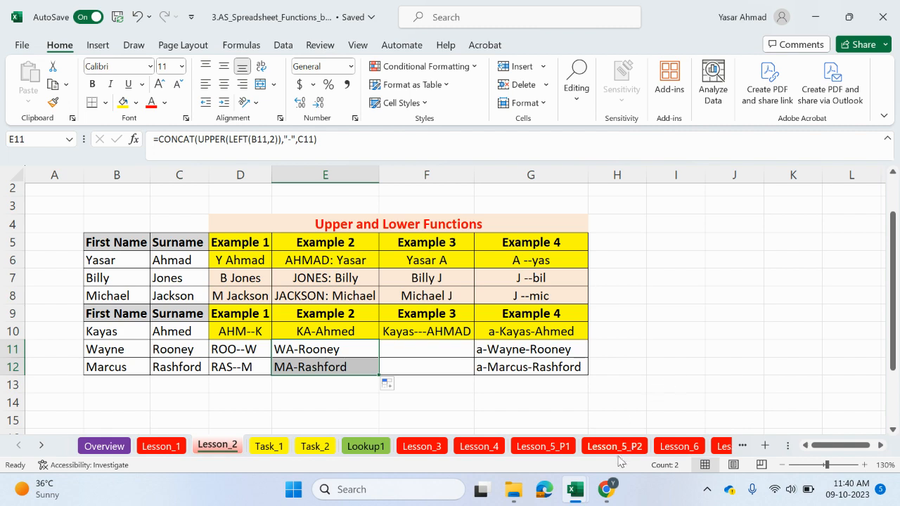
Return to the Overview sheet and switch to the New Tab window in Google Chrome.
{"action": "left_click", "coordinate": [112, 447]}
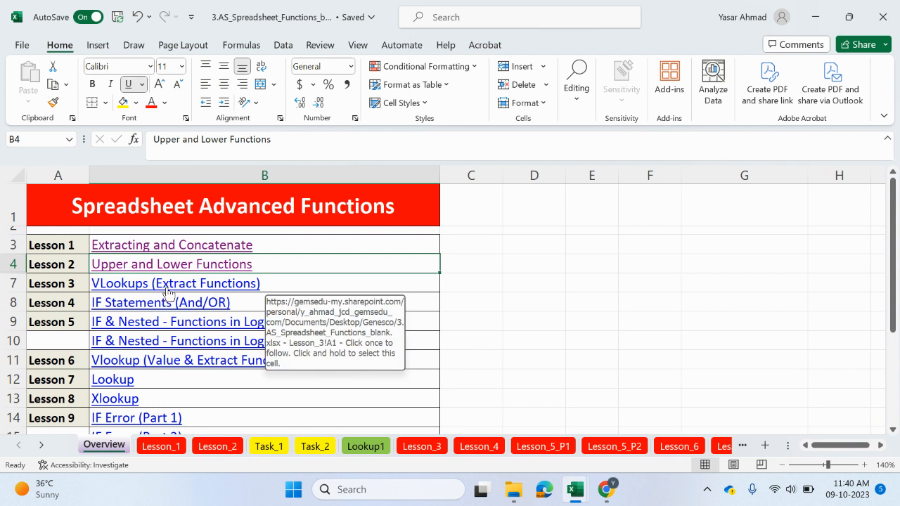
{"action": "mouse_move", "coordinate": [609, 492]}
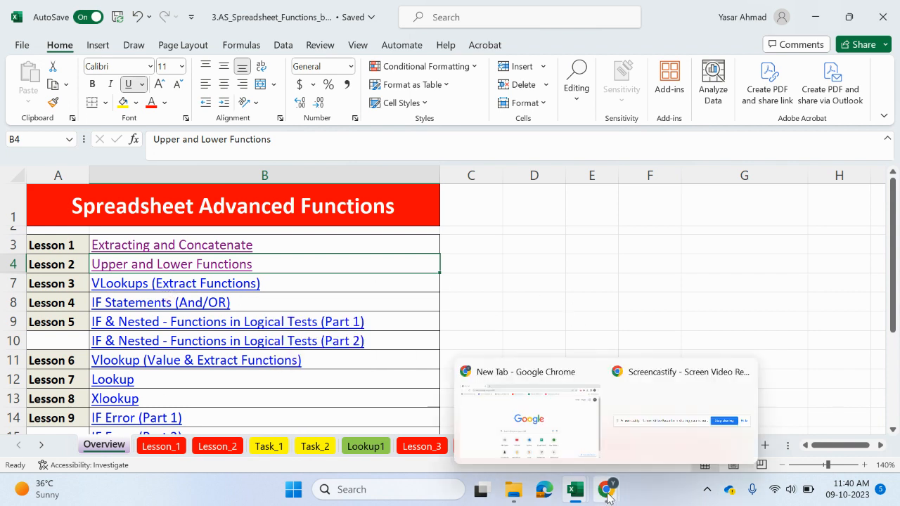
{"action": "left_click", "coordinate": [566, 440]}
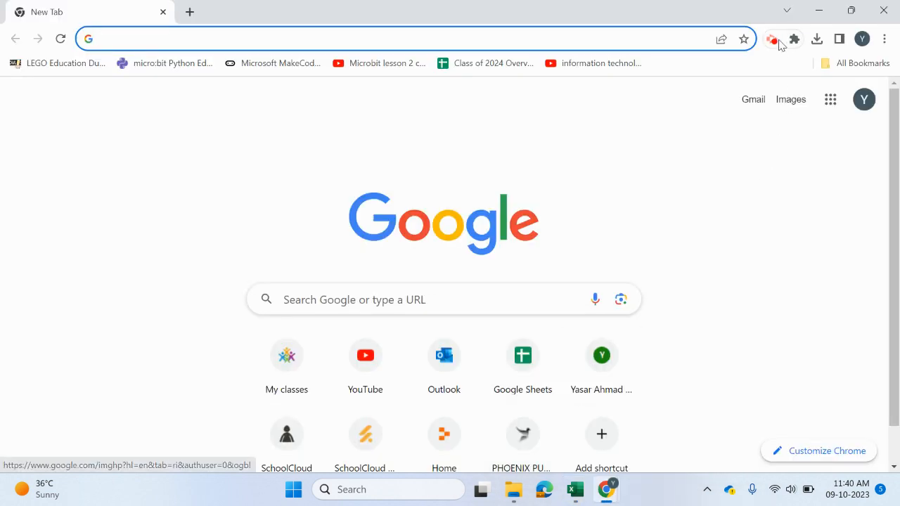